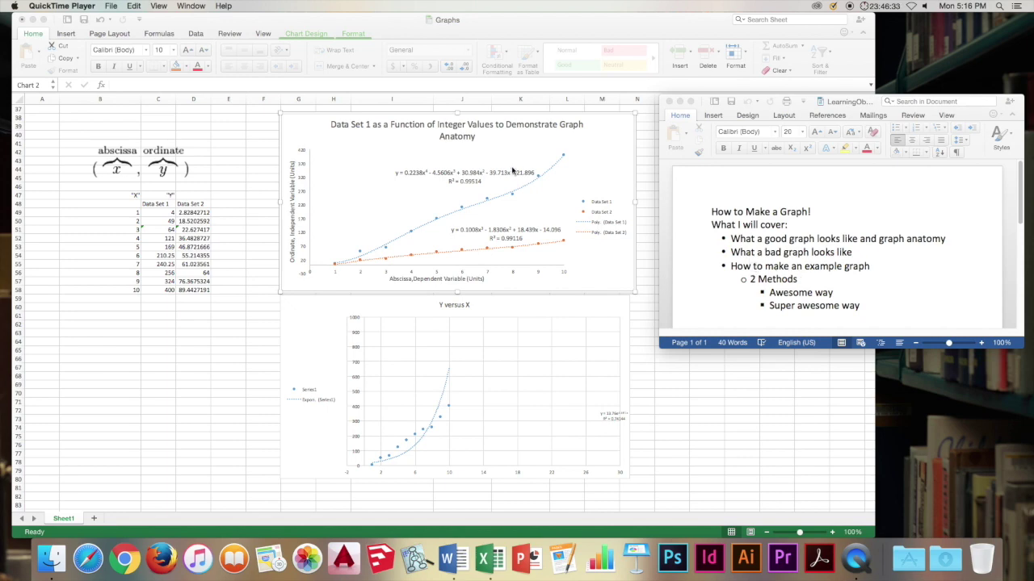
pyautogui.click(501, 26)
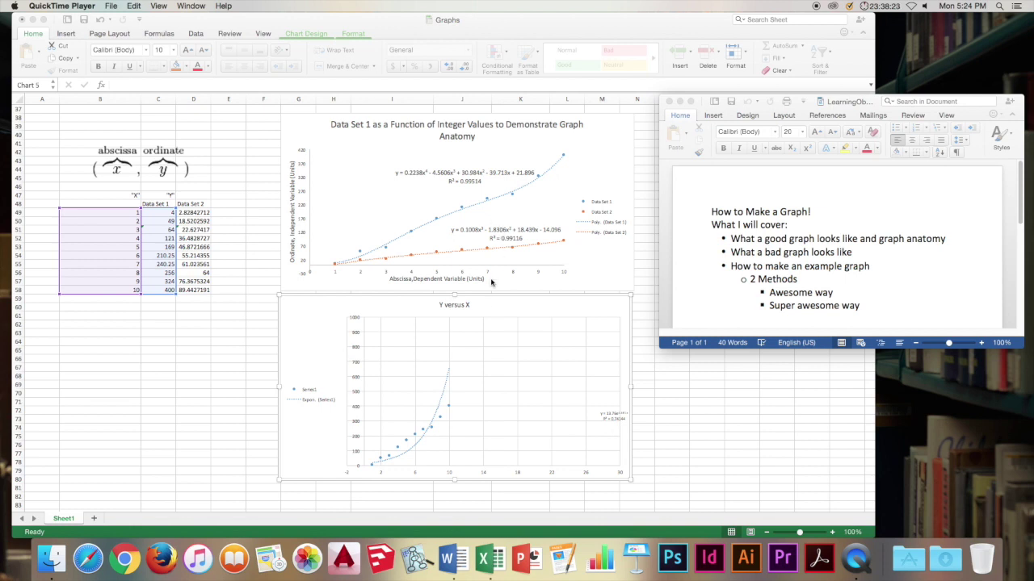
pyautogui.click(436, 312)
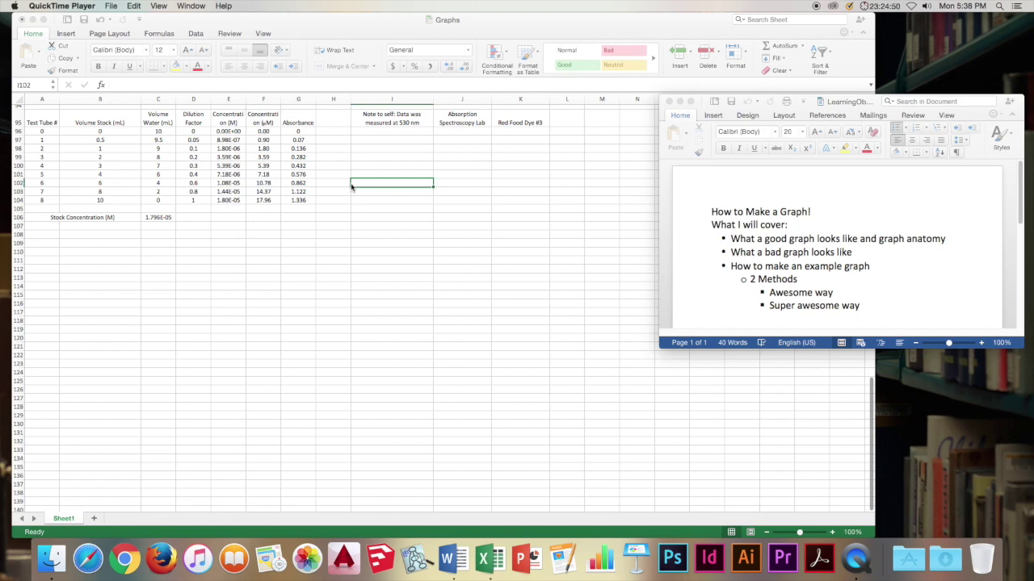
# Insert a plain Scatter chart from the concentration (µM) and absorbance data in F96:G104.
pyautogui.click(512, 22)
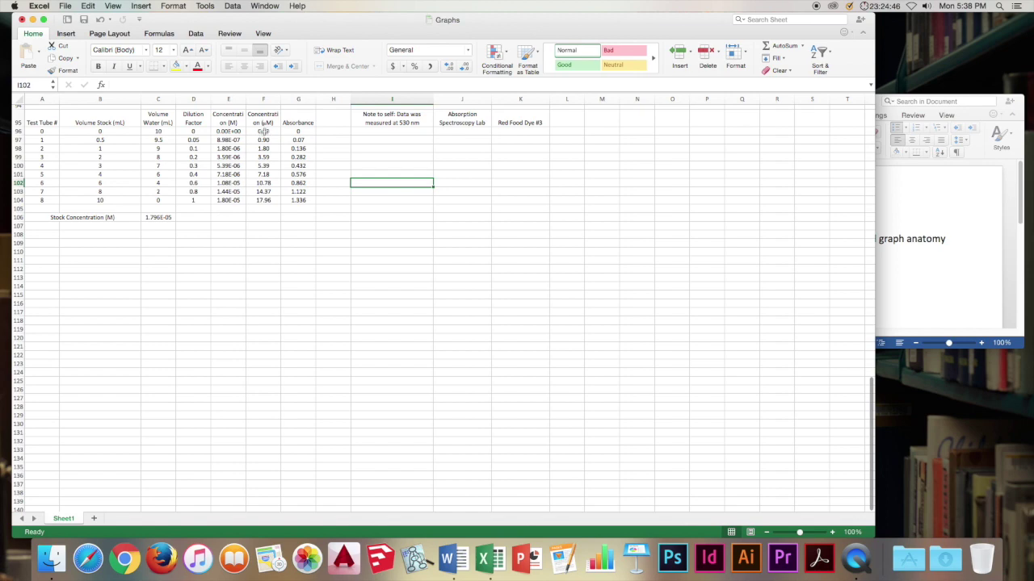
pyautogui.moveTo(264, 131); pyautogui.dragTo(298, 202)
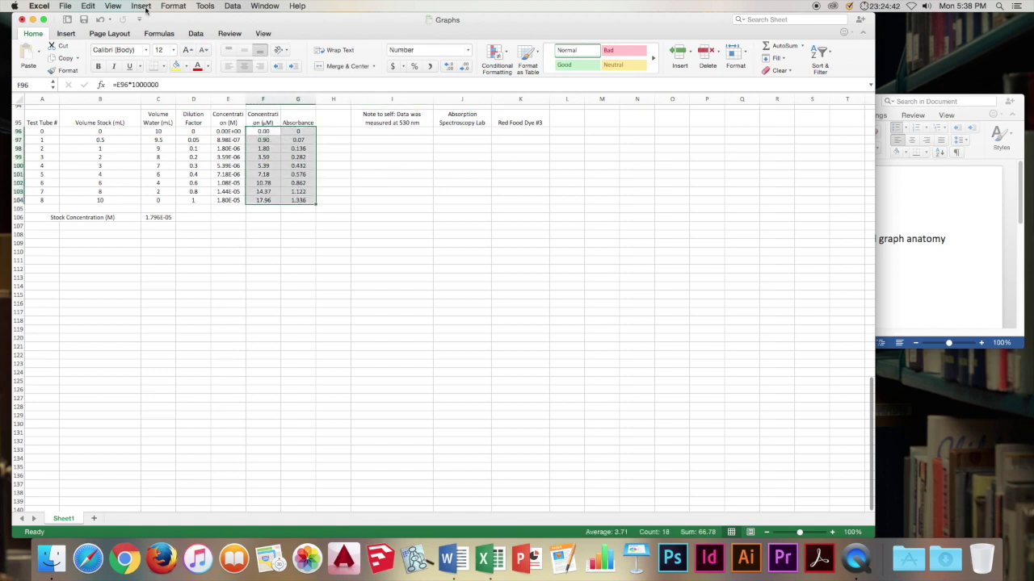
pyautogui.click(69, 35)
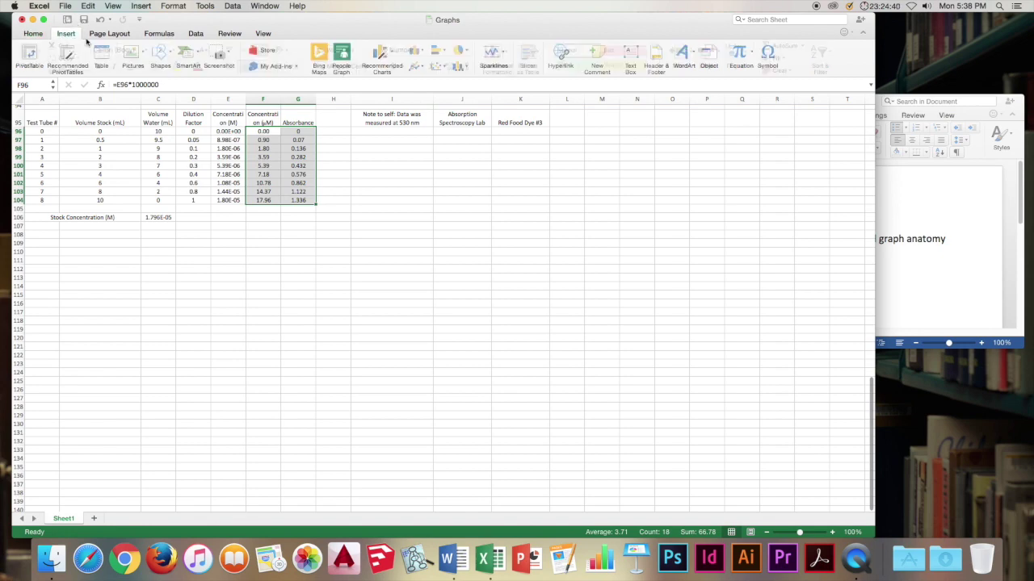
pyautogui.click(444, 66)
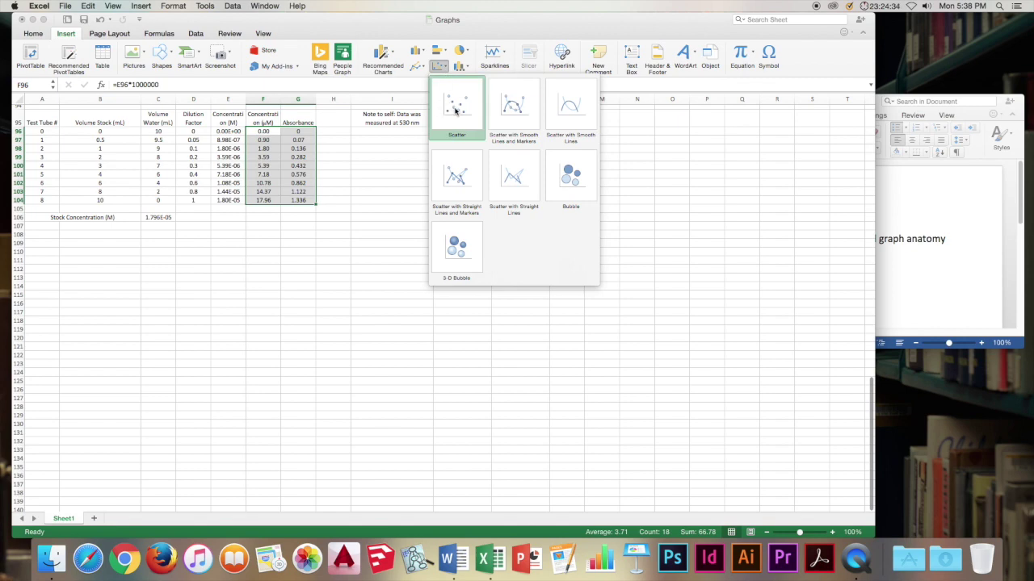
pyautogui.click(455, 112)
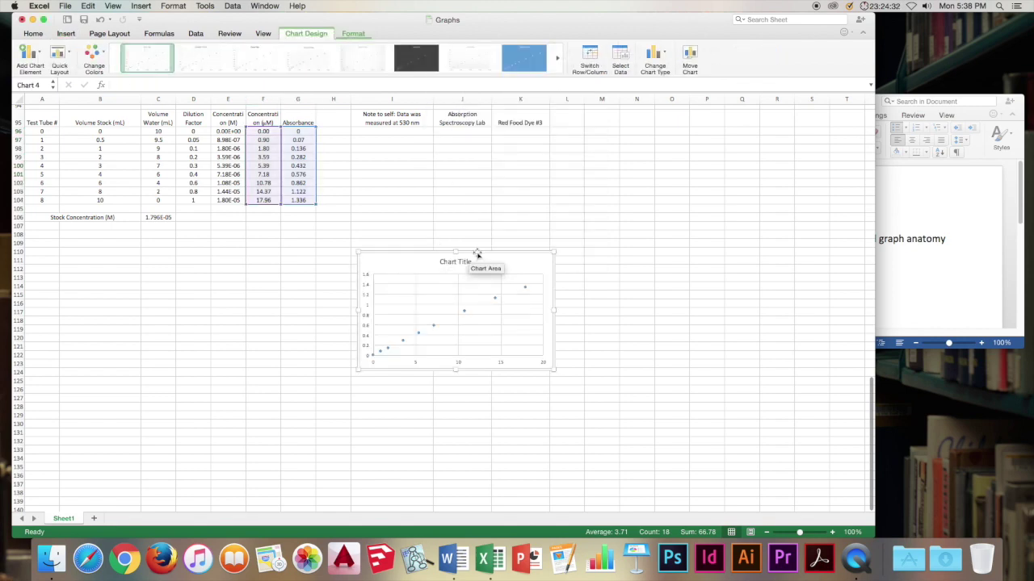
# Move the scatter chart up beside the data table and enlarge it to span about columns I to L, rows 100 to 117.
pyautogui.moveTo(477, 254); pyautogui.dragTo(468, 180)
pyautogui.moveTo(542, 176); pyautogui.dragTo(593, 142)
pyautogui.moveTo(528, 154); pyautogui.dragTo(533, 173)
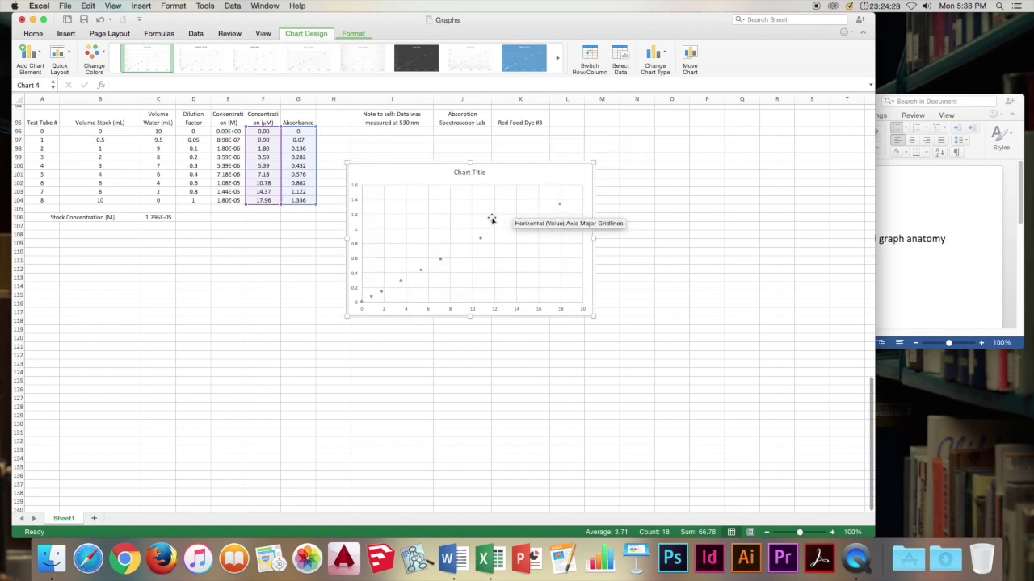
# Hide the chart's horizontal gridlines by setting the vertical axis major gridlines to No line.
pyautogui.click(464, 217)
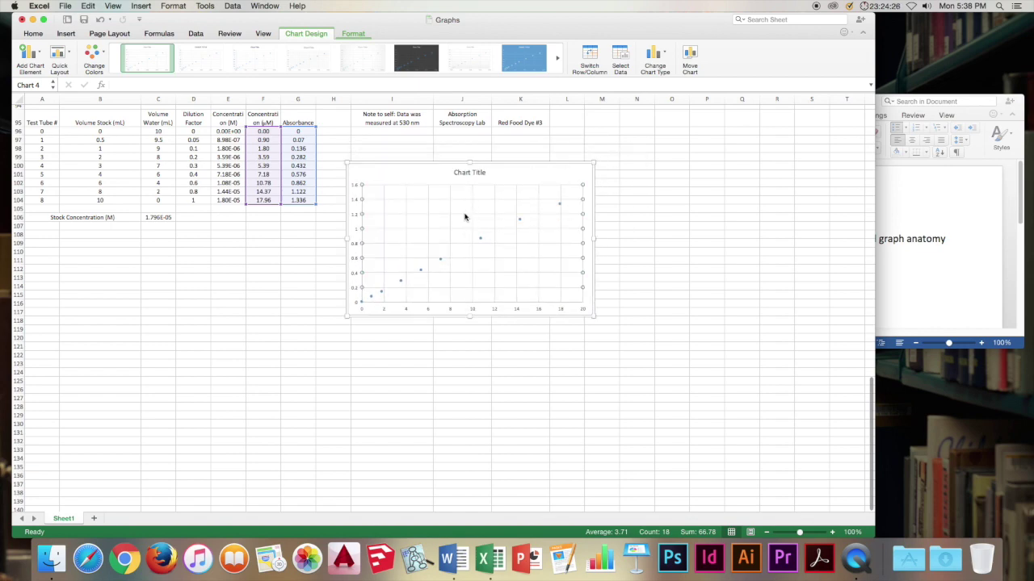
pyautogui.rightClick(464, 217)
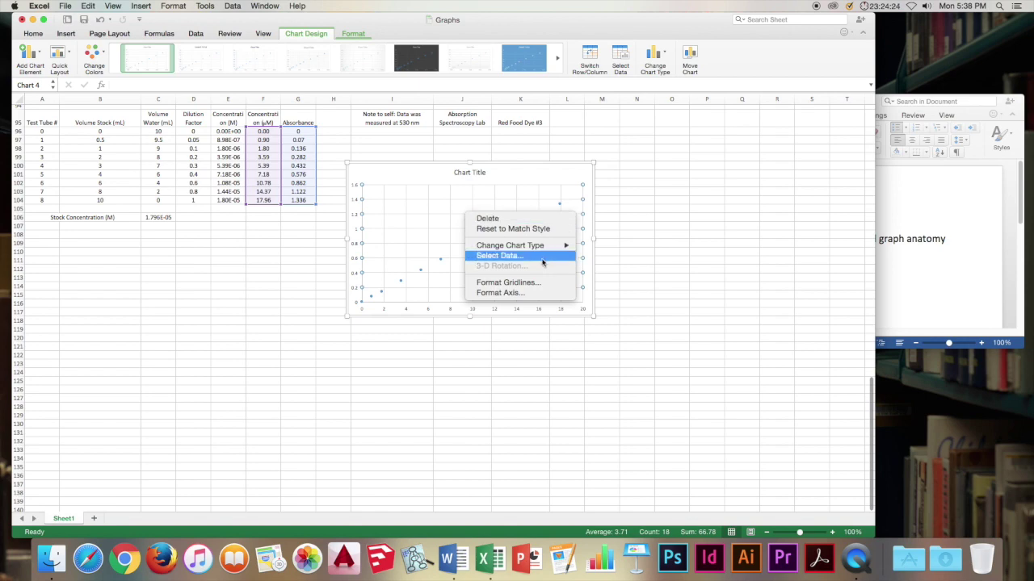
pyautogui.click(533, 283)
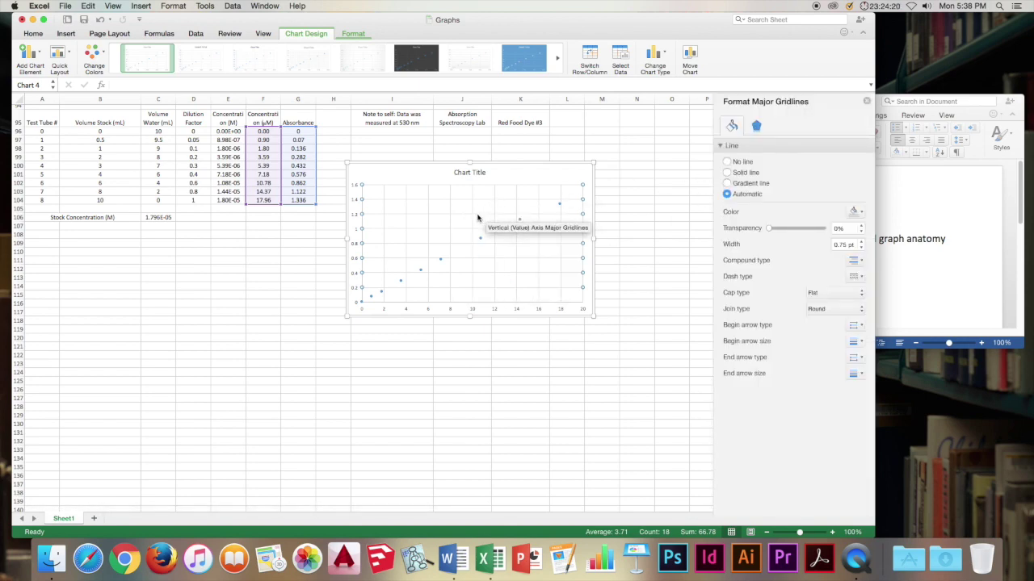
pyautogui.click(731, 162)
pyautogui.click(866, 103)
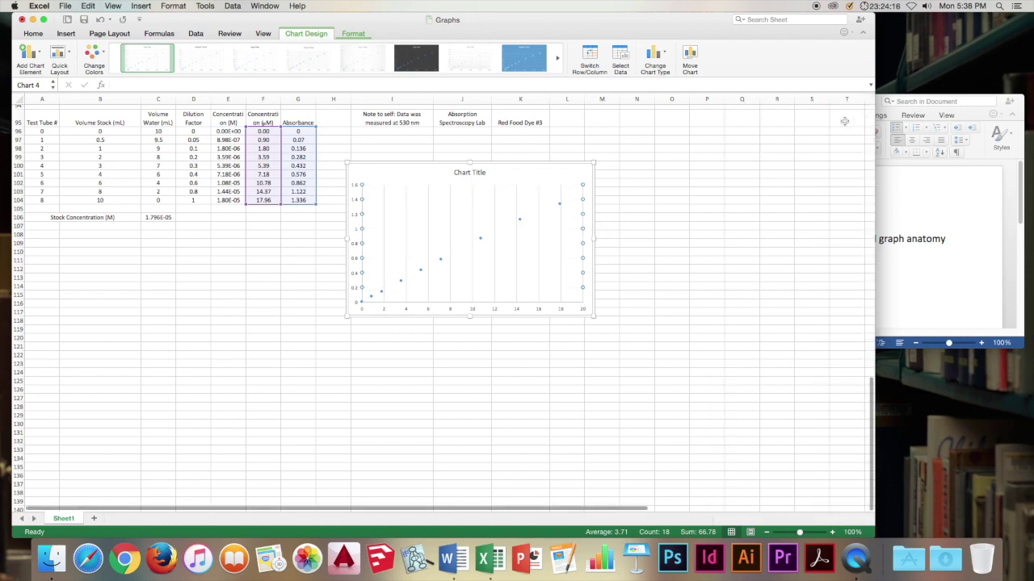
# Hide the chart's vertical gridlines by setting the horizontal axis major gridlines to No line.
pyautogui.rightClick(481, 212)
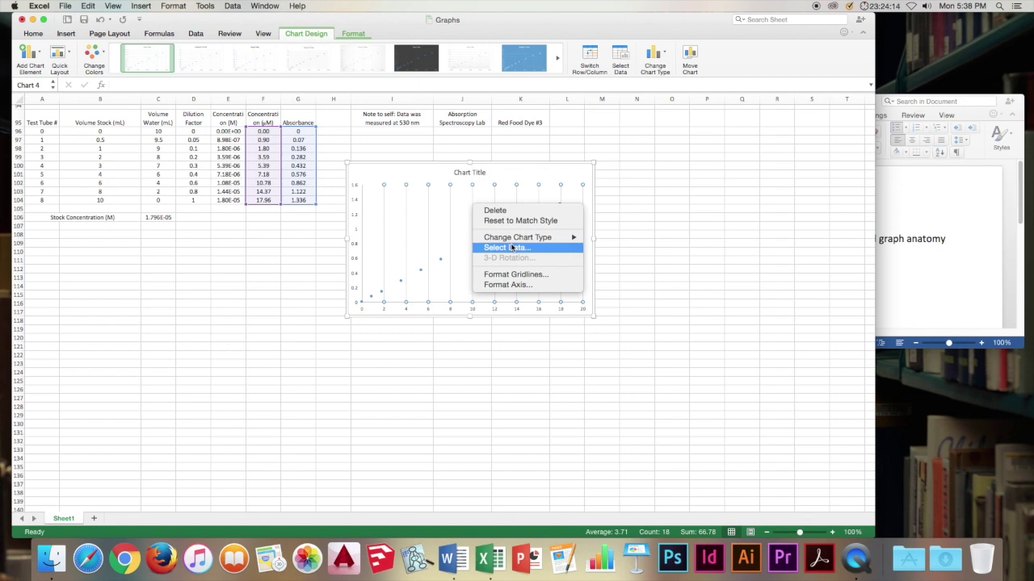
pyautogui.click(513, 274)
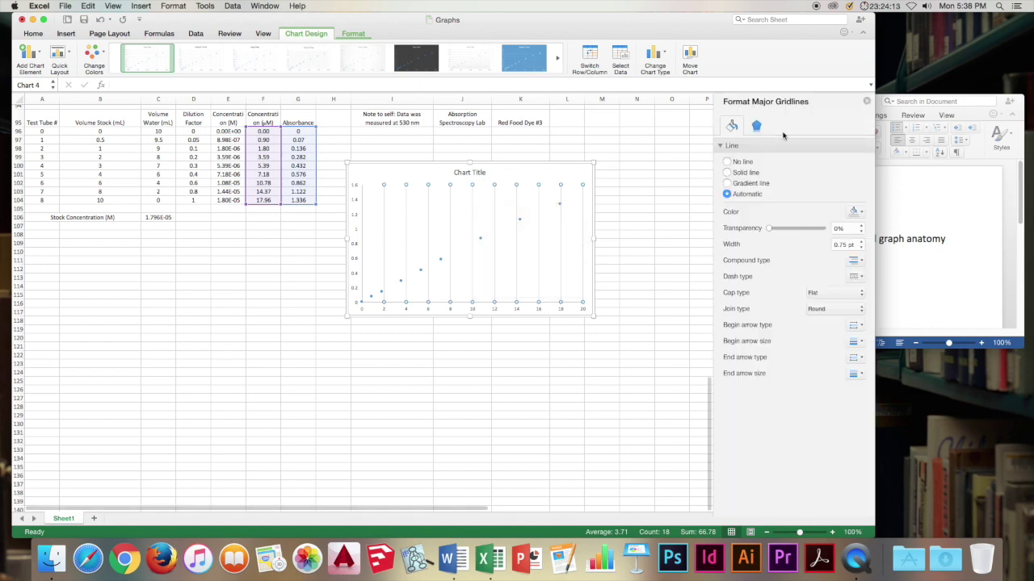
pyautogui.click(736, 162)
pyautogui.click(865, 105)
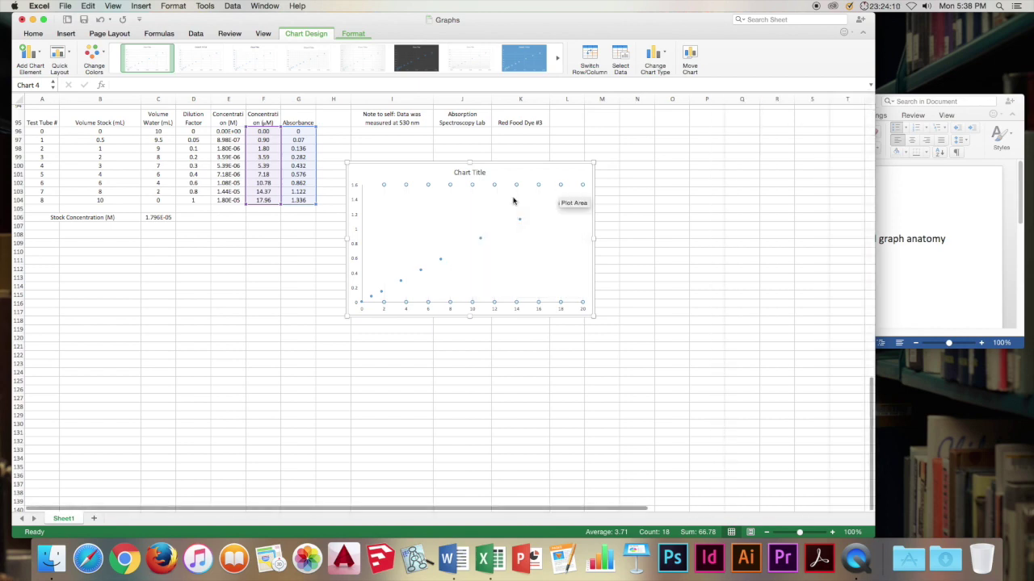
pyautogui.click(494, 212)
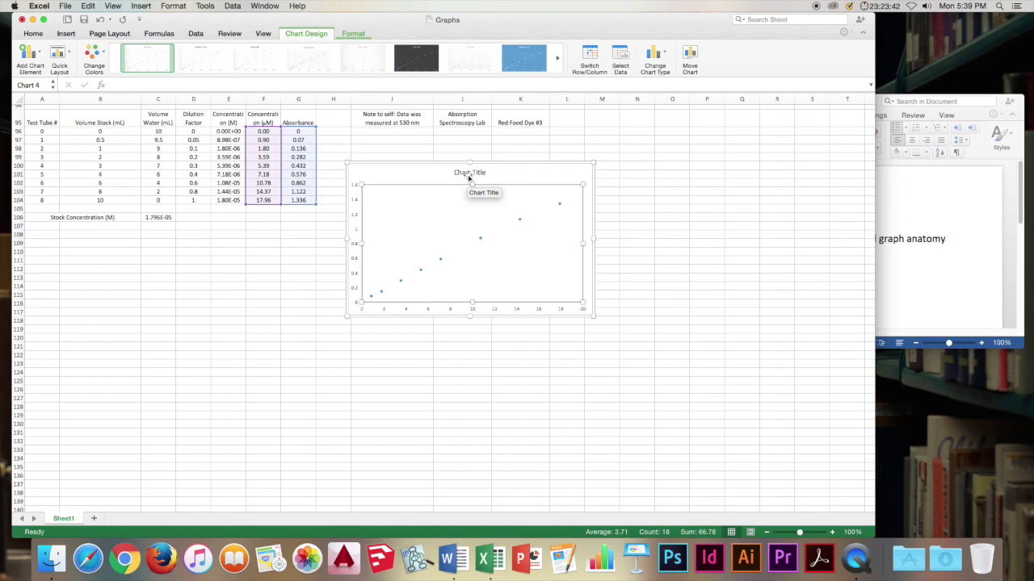
# Change the chart title to "Calibration Curve for Red Food Dye #3 measured at 530 nm".
pyautogui.click(478, 173)
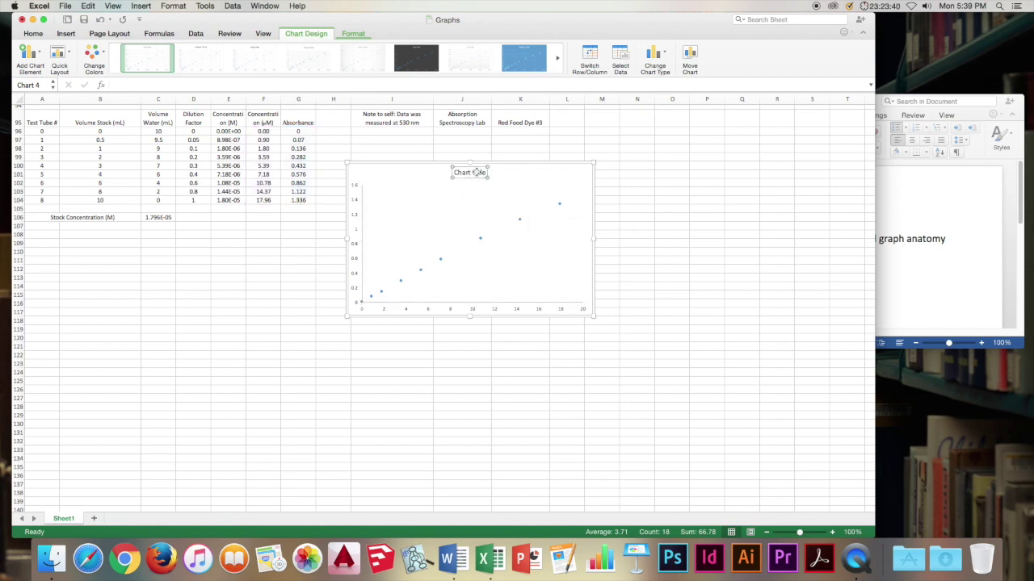
pyautogui.doubleClick(477, 173)
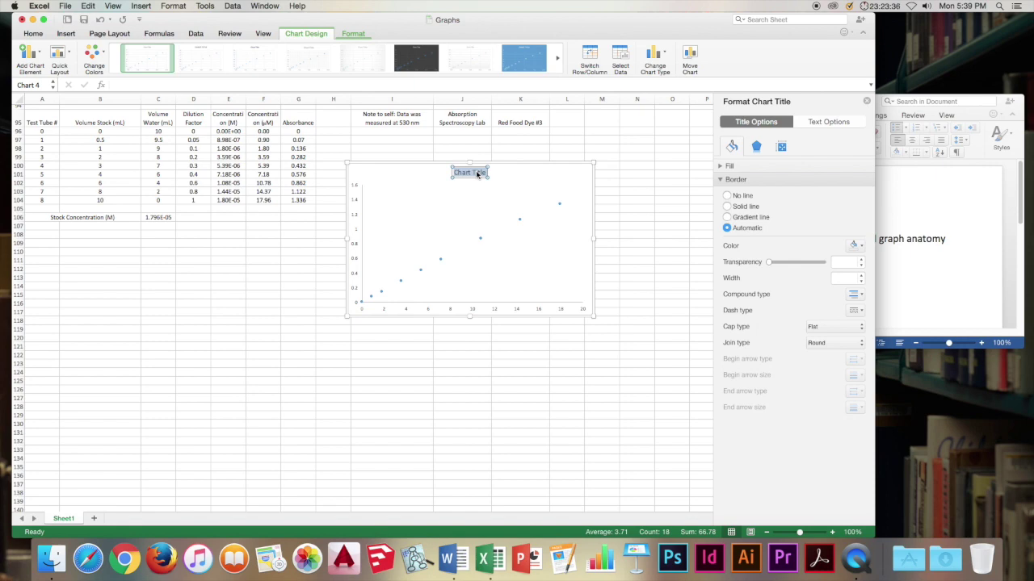
pyautogui.write('Calibration Curve for')
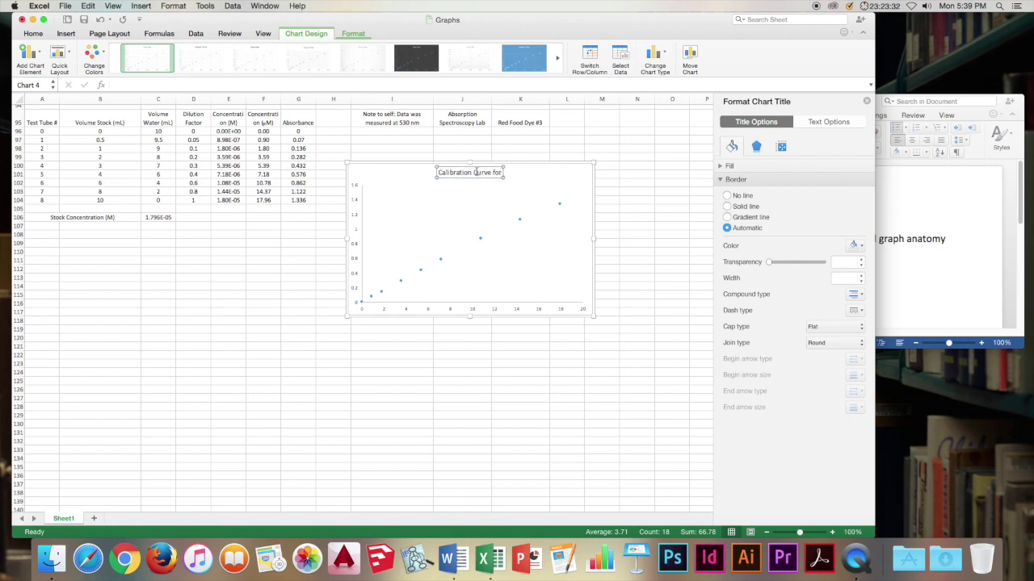
pyautogui.write(' Red Food Dy')
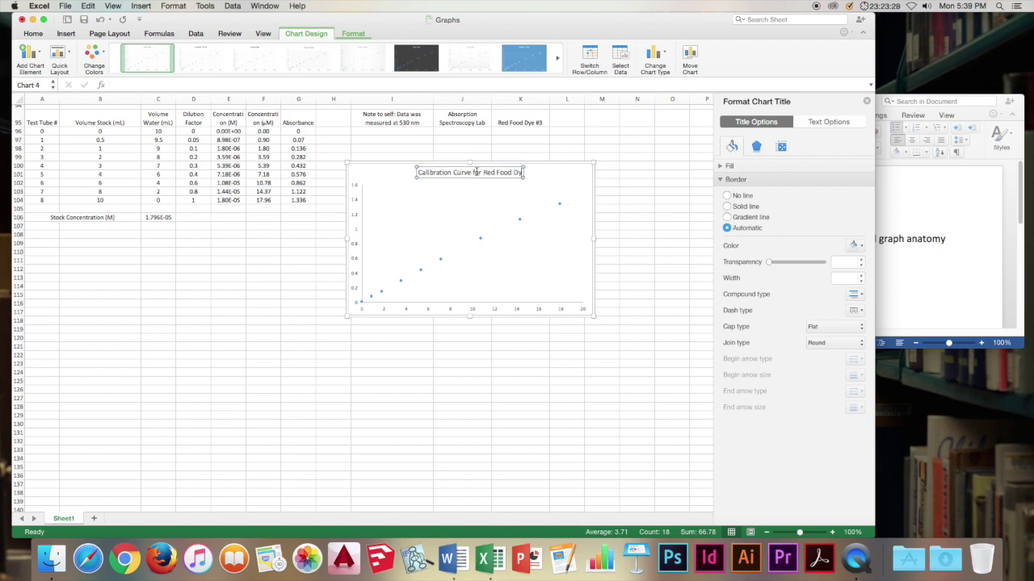
pyautogui.write('e #')
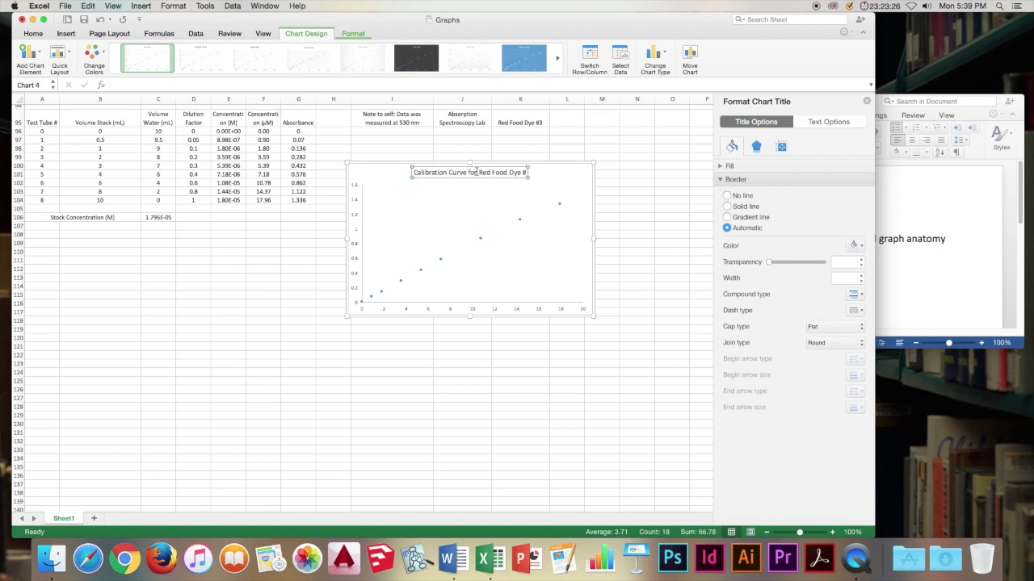
pyautogui.write('3 m')
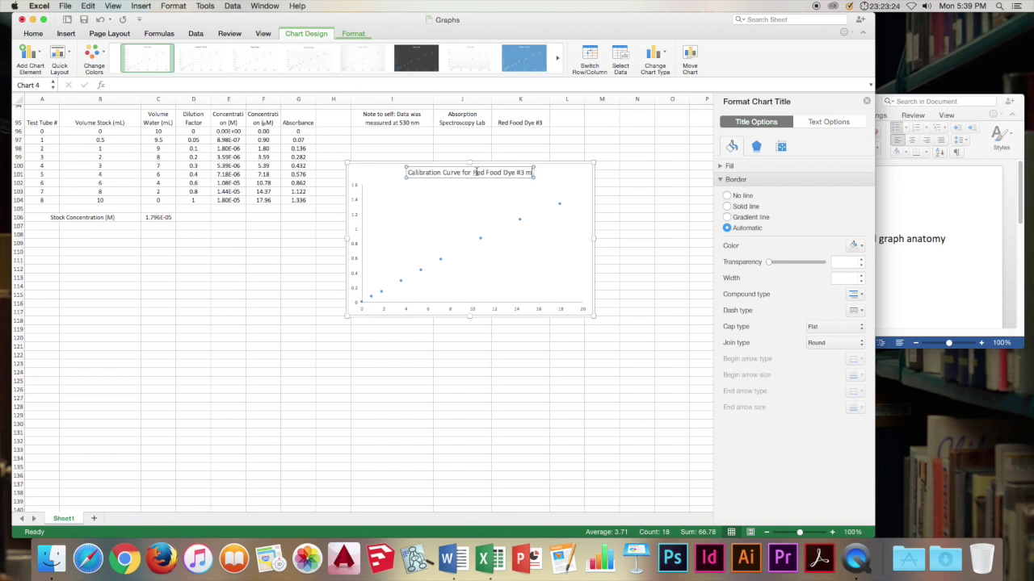
pyautogui.write('easured')
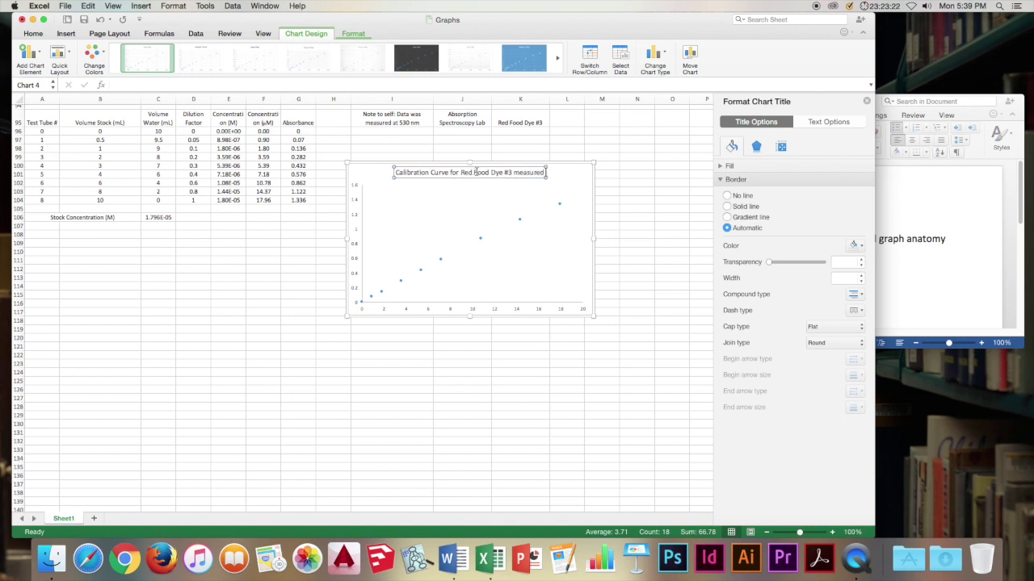
pyautogui.write(' at 530 nm')
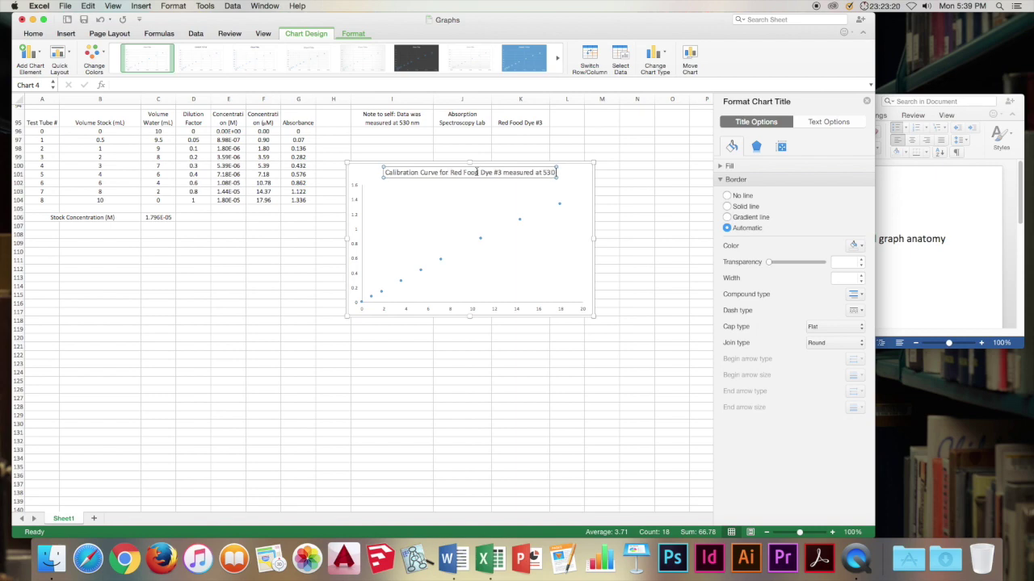
pyautogui.click(569, 179)
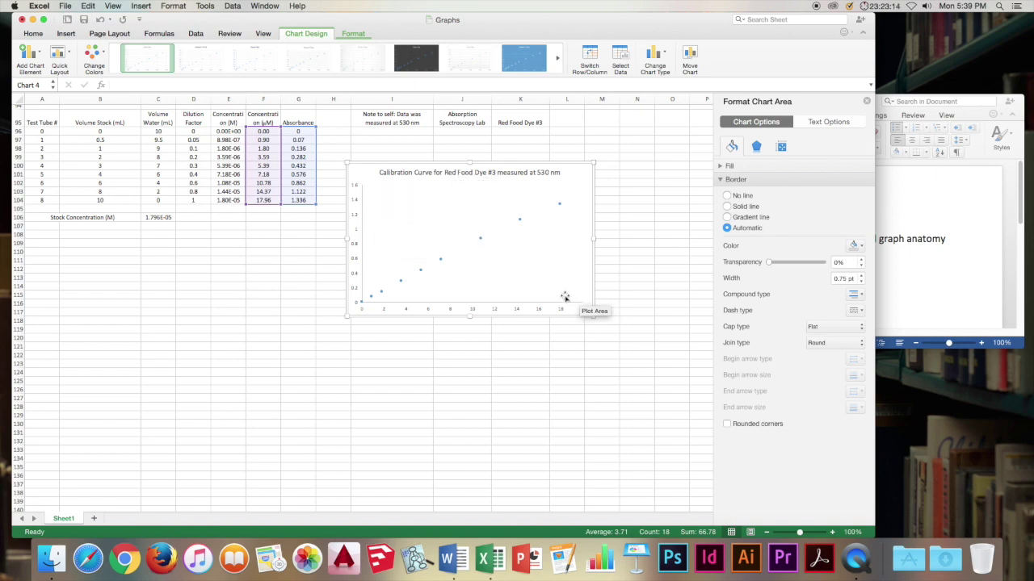
# Add a primary vertical axis title to the chart reading "Absorbance (Au)".
pyautogui.click(30, 55)
pyautogui.moveTo(33, 113)
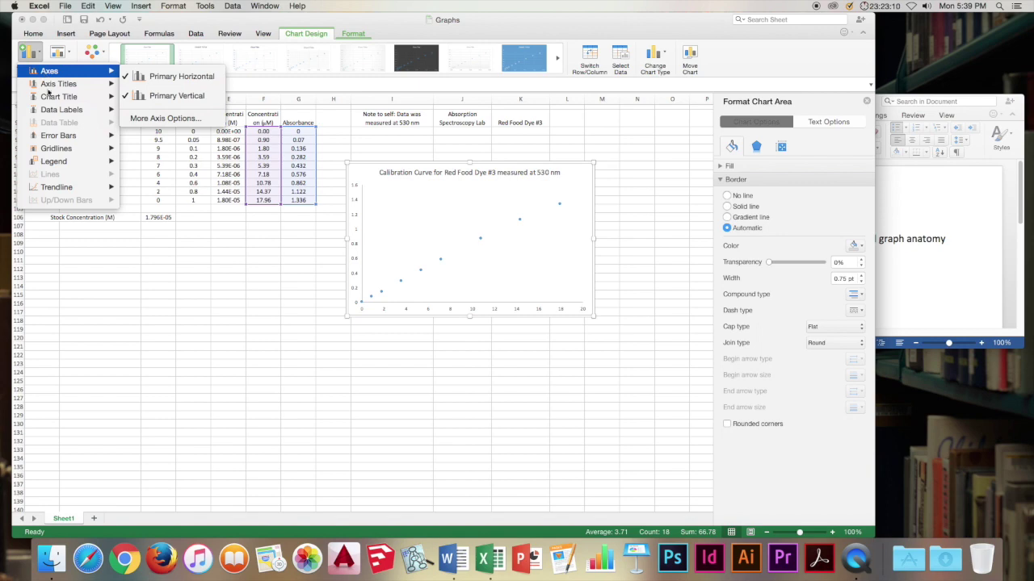
pyautogui.moveTo(65, 88)
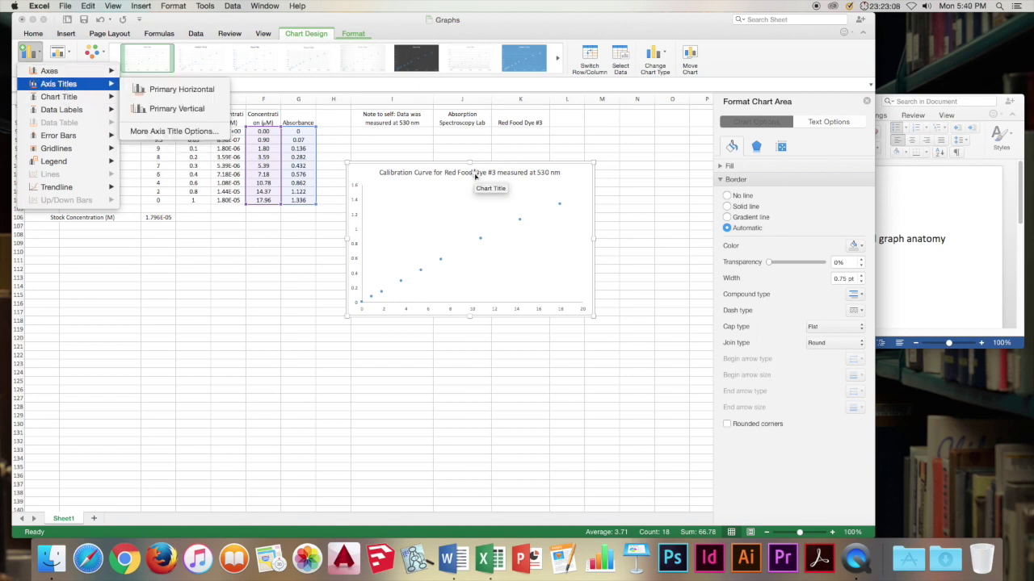
pyautogui.click(183, 110)
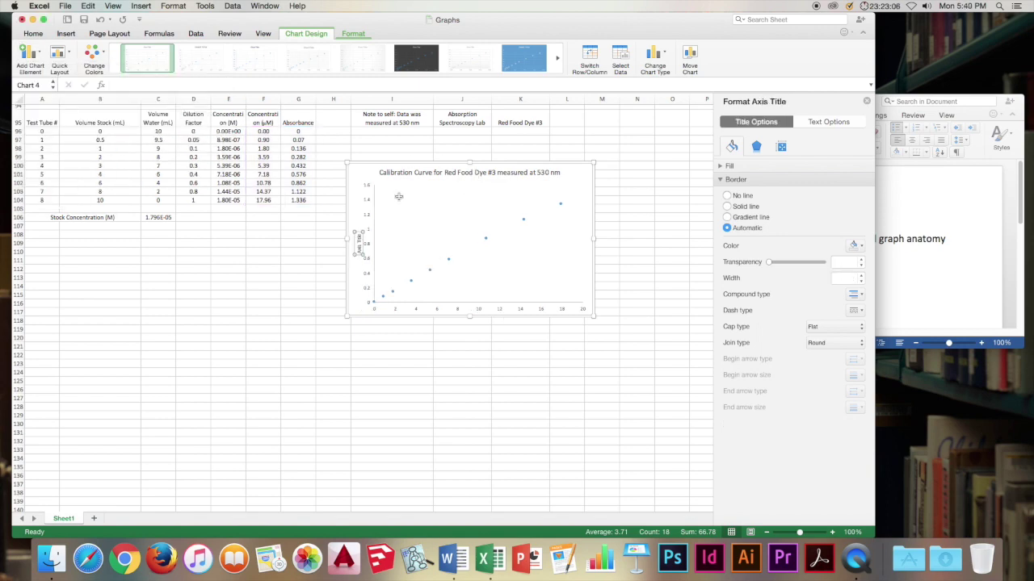
pyautogui.tripleClick(358, 243)
pyautogui.press('BackSpace')
pyautogui.write('Absorbance')
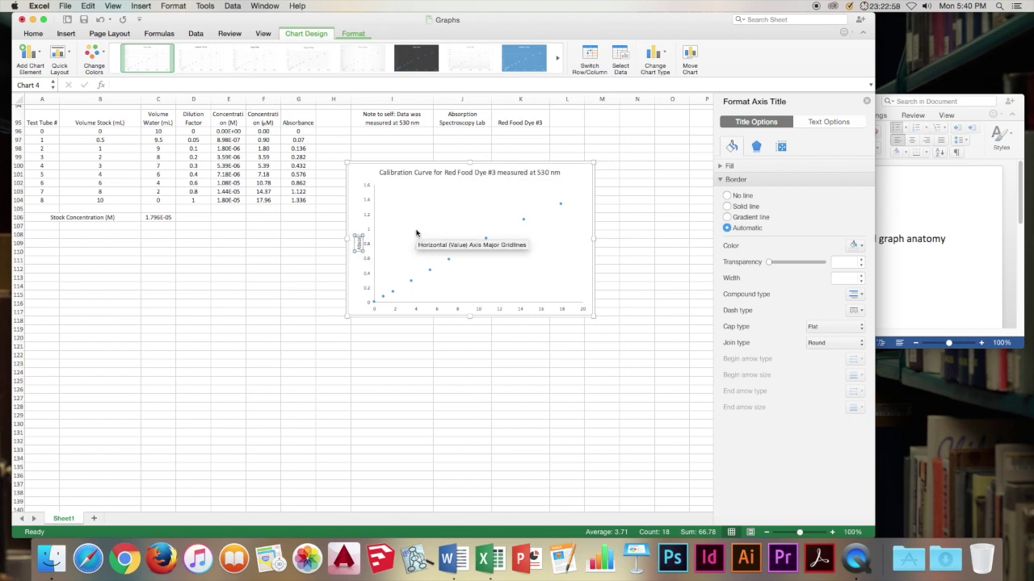
pyautogui.write(' (AU)')
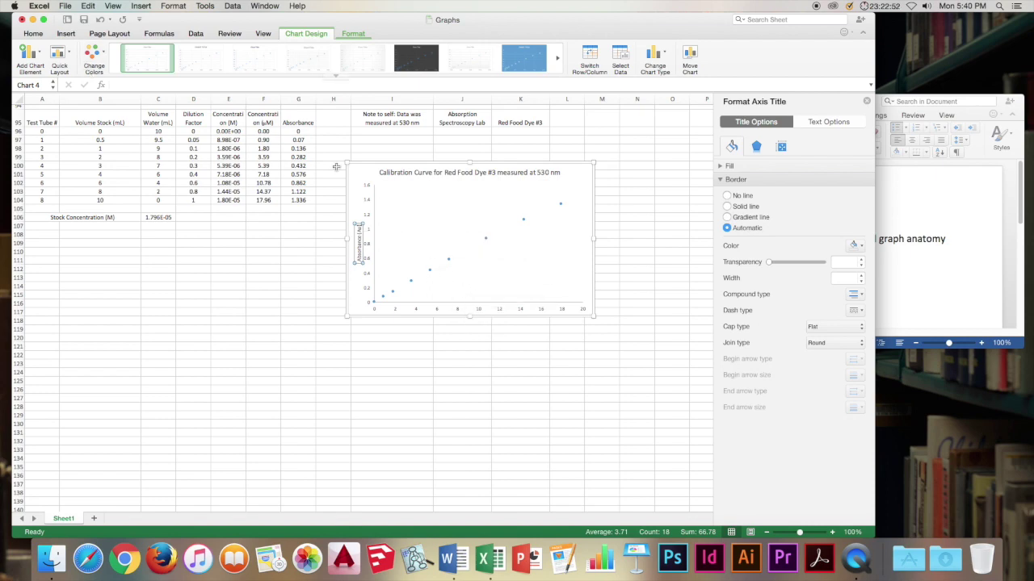
pyautogui.click(356, 190)
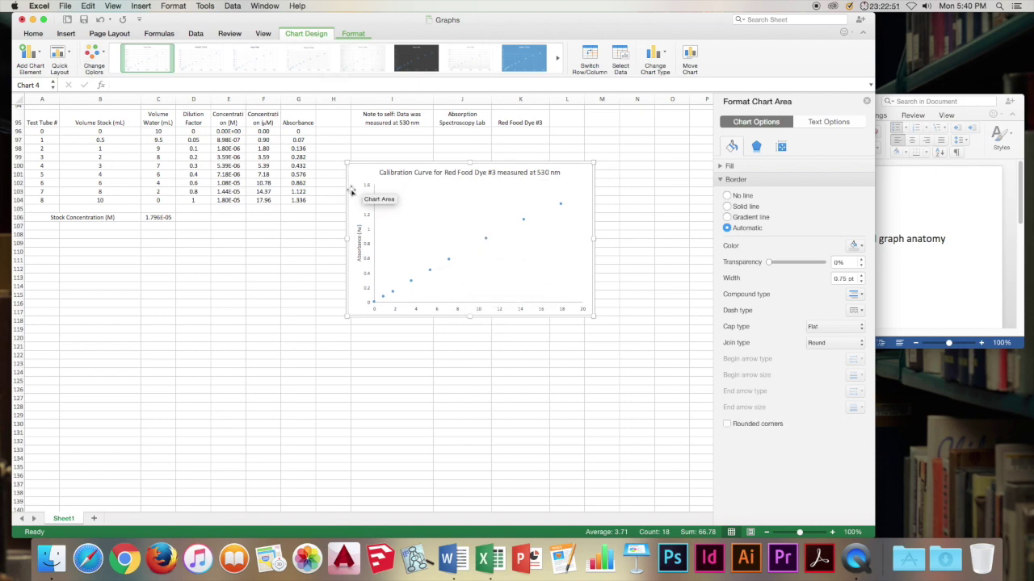
# Add a primary horizontal axis title to the chart reading "Concentration (micromolar)".
pyautogui.click(41, 56)
pyautogui.moveTo(67, 114)
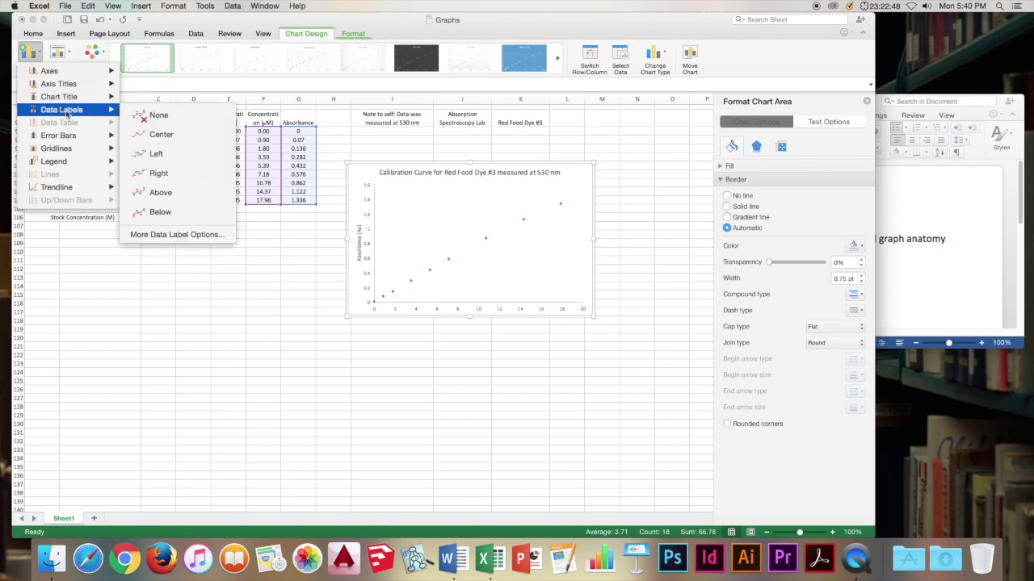
pyautogui.moveTo(65, 85)
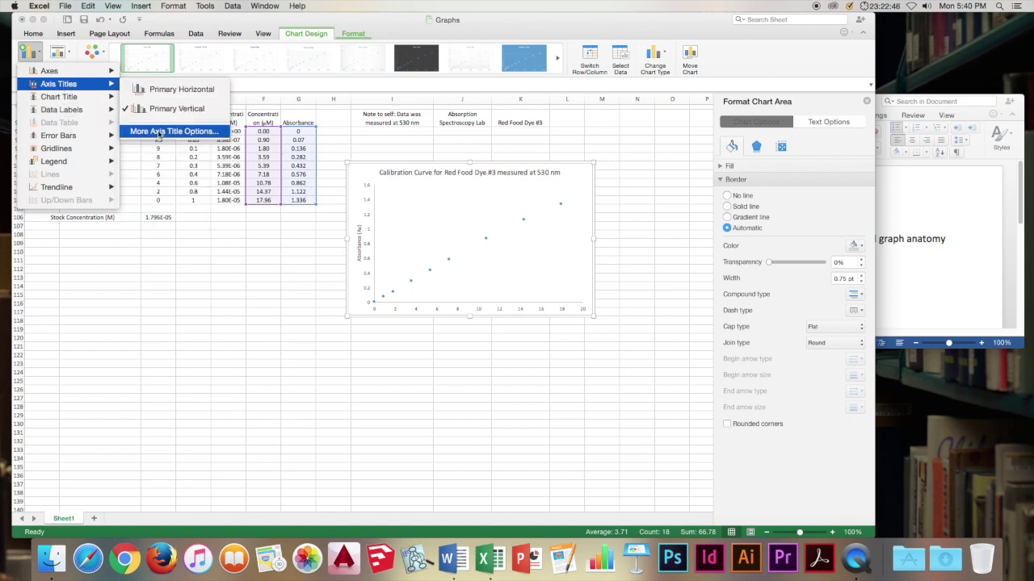
pyautogui.click(153, 90)
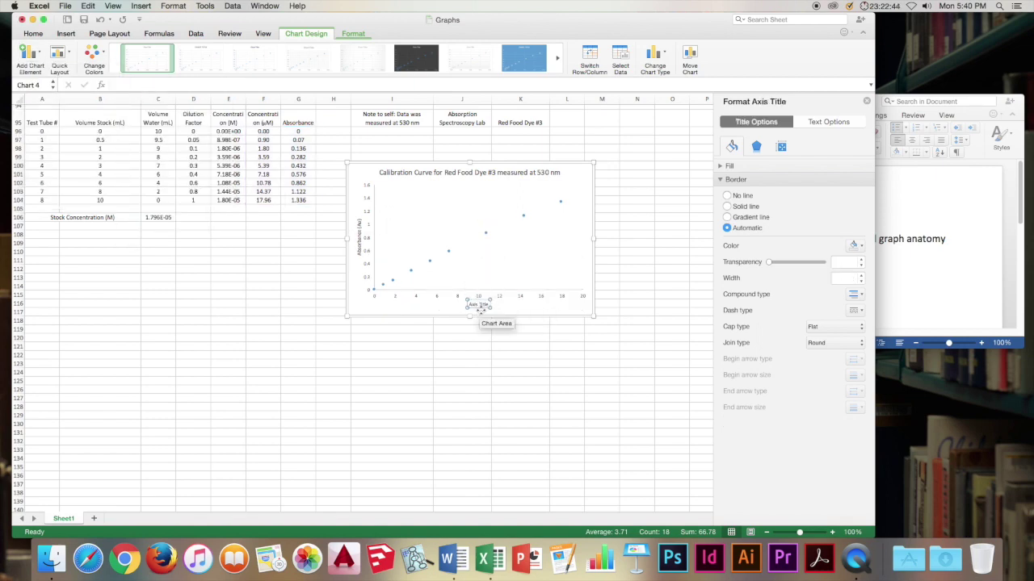
pyautogui.click(482, 305)
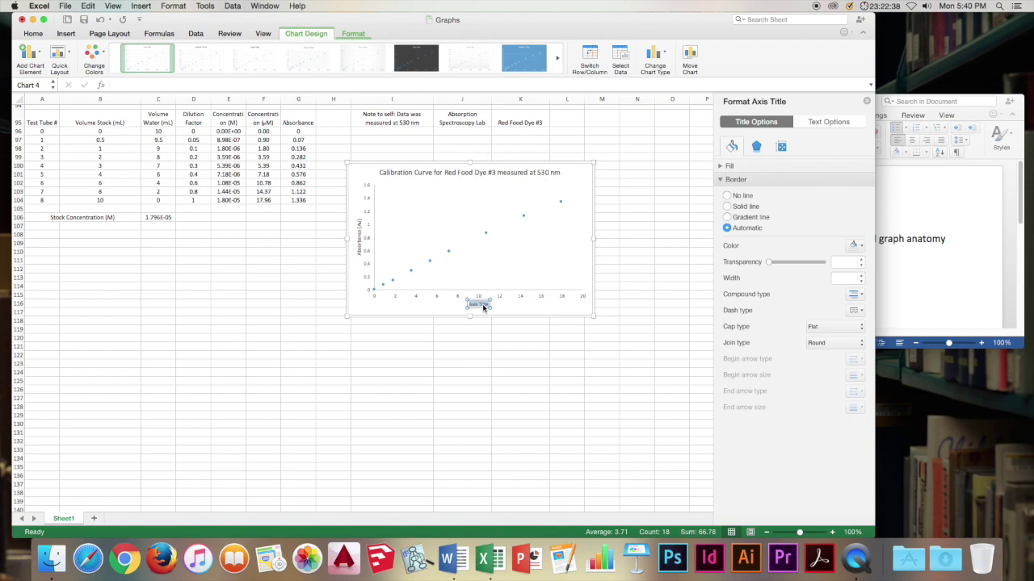
pyautogui.write('Concentration (micromolar)')
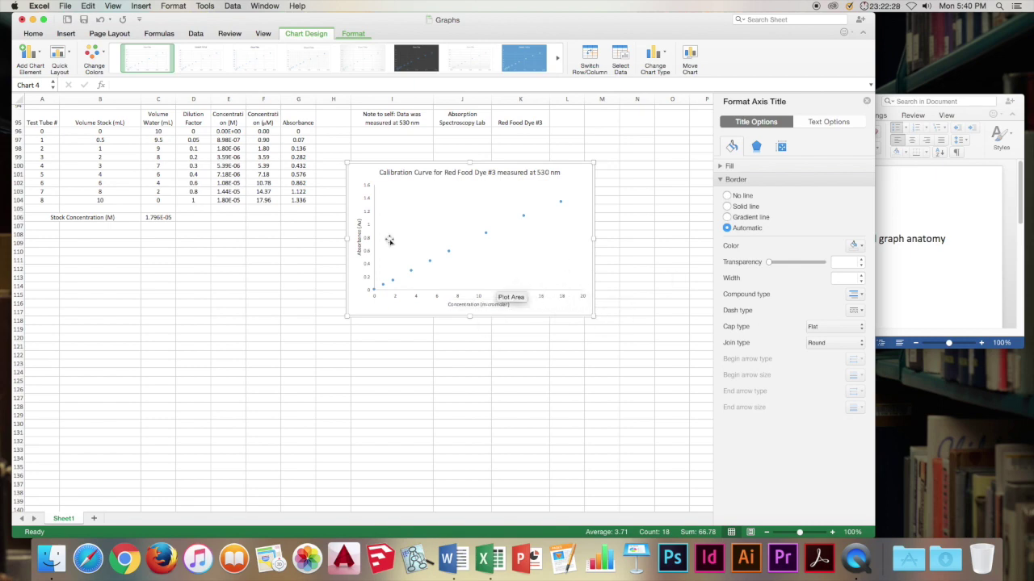
pyautogui.click(352, 216)
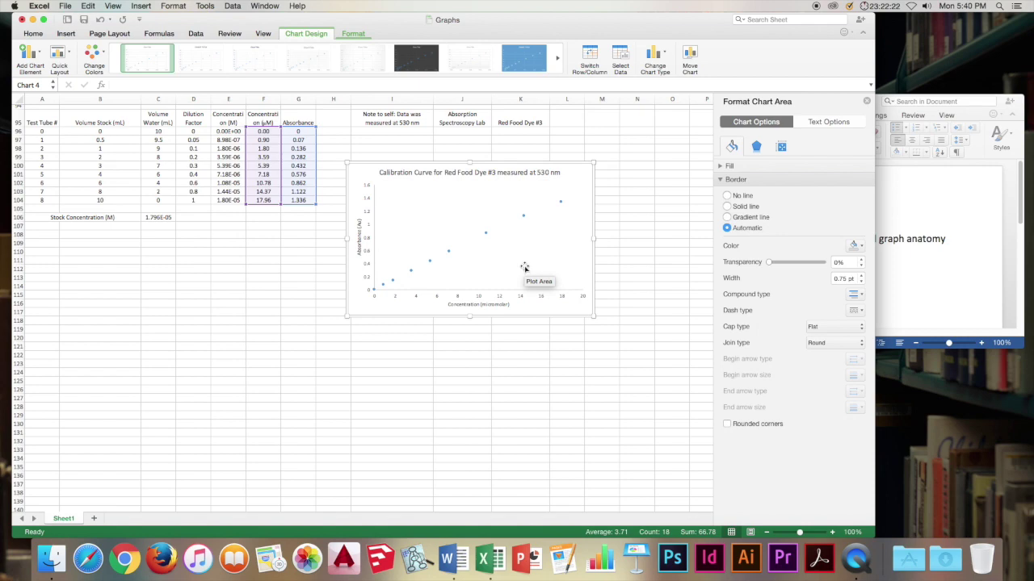
# Add a linear trendline to the absorbance data series and display its equation and R-squared value on the chart.
pyautogui.click(485, 233)
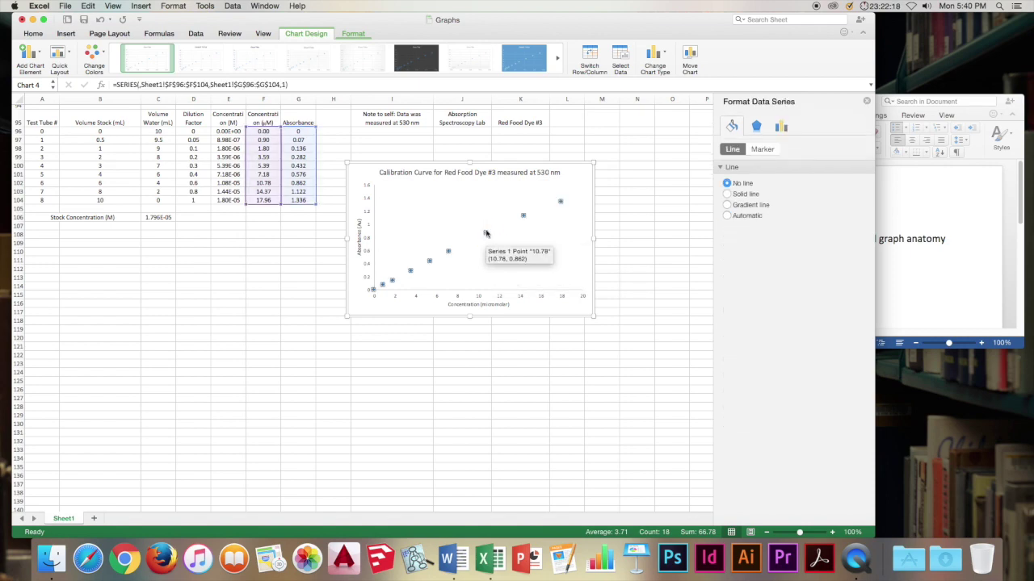
pyautogui.rightClick(485, 234)
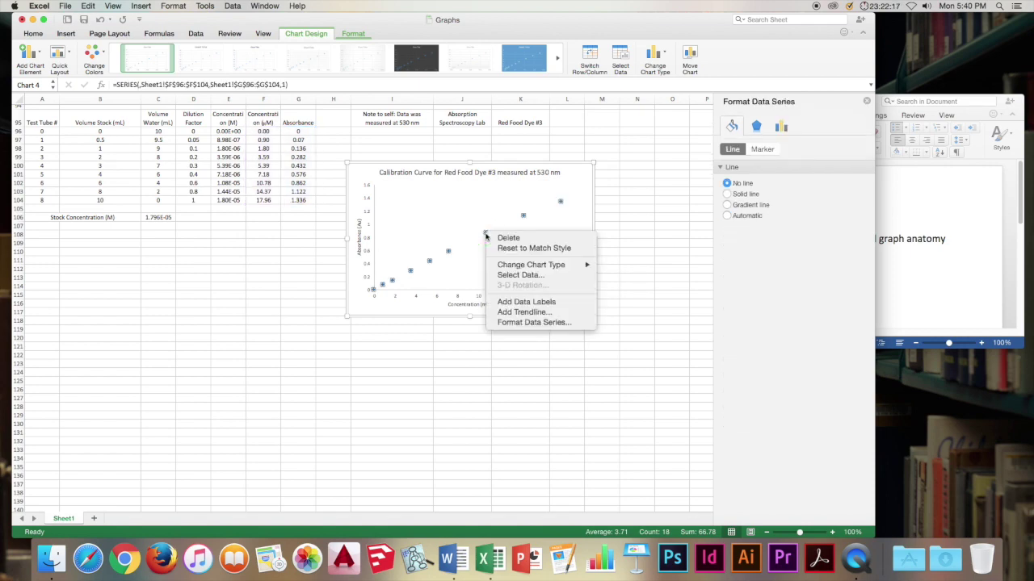
pyautogui.click(533, 313)
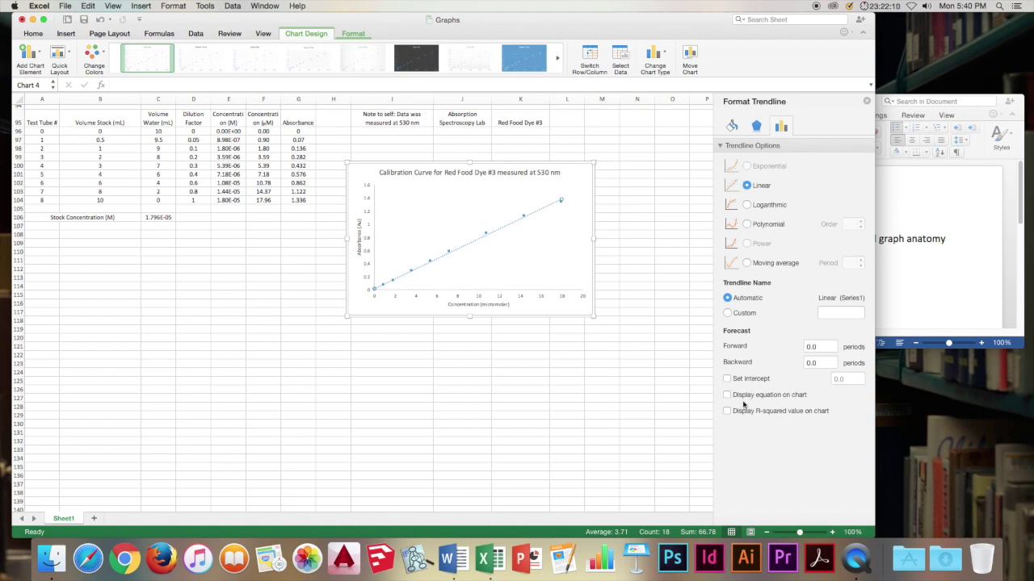
pyautogui.click(727, 395)
pyautogui.click(726, 411)
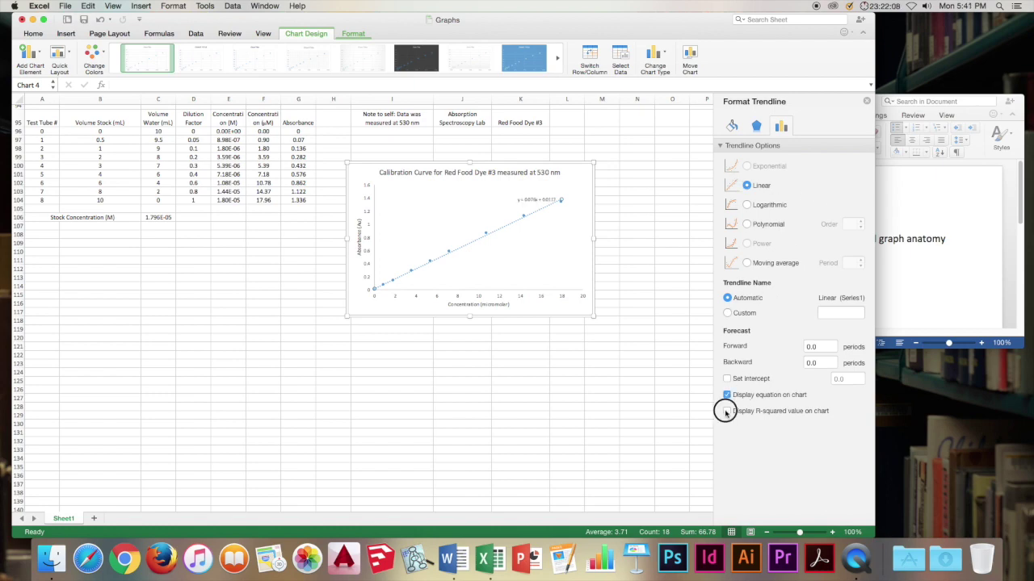
# Enlarge the trendline equation label to 12 pt and move it slightly left so it sits clear of the trendline.
pyautogui.click(537, 201)
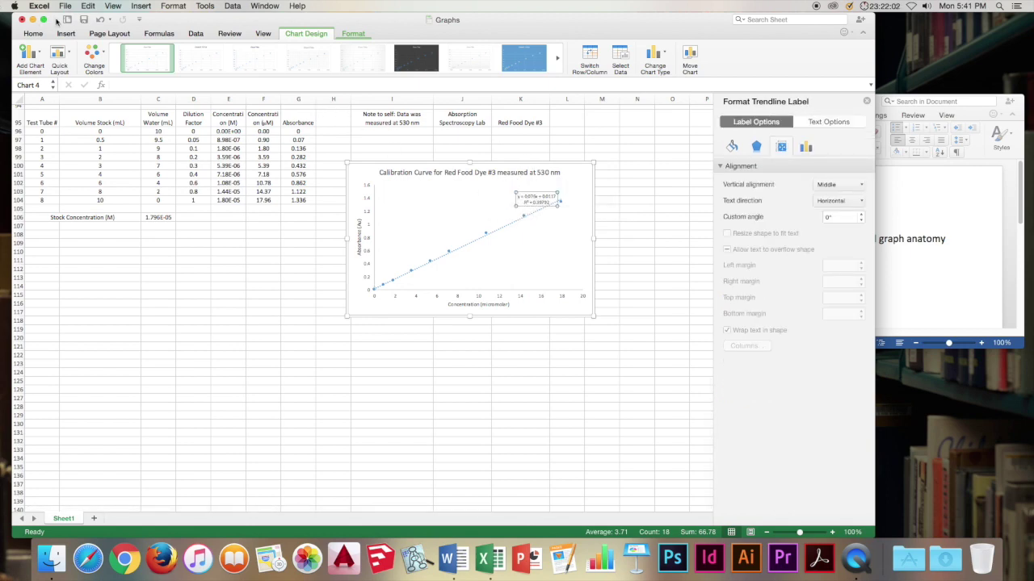
pyautogui.click(33, 34)
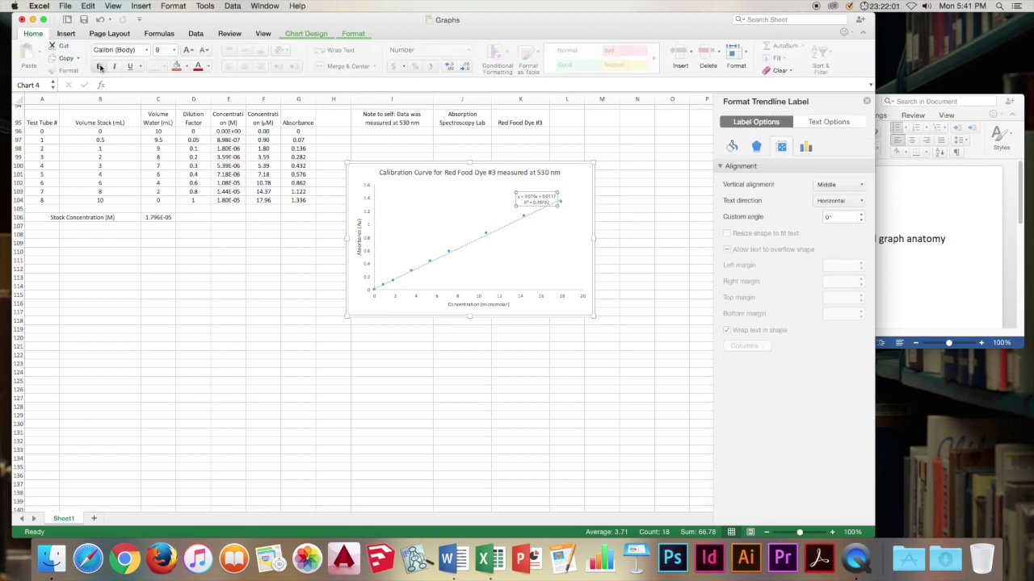
pyautogui.click(188, 50)
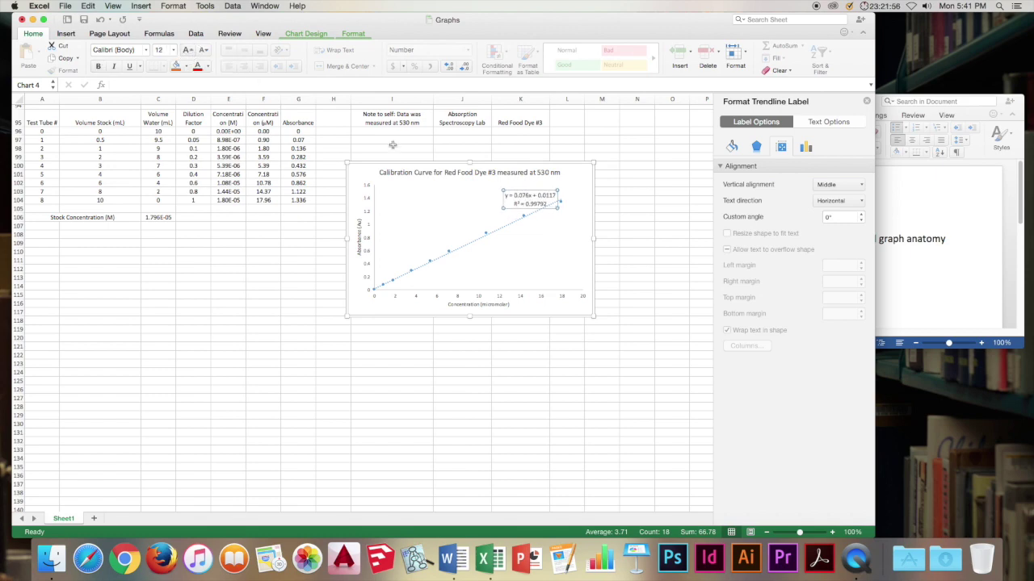
pyautogui.moveTo(514, 198); pyautogui.dragTo(488, 200)
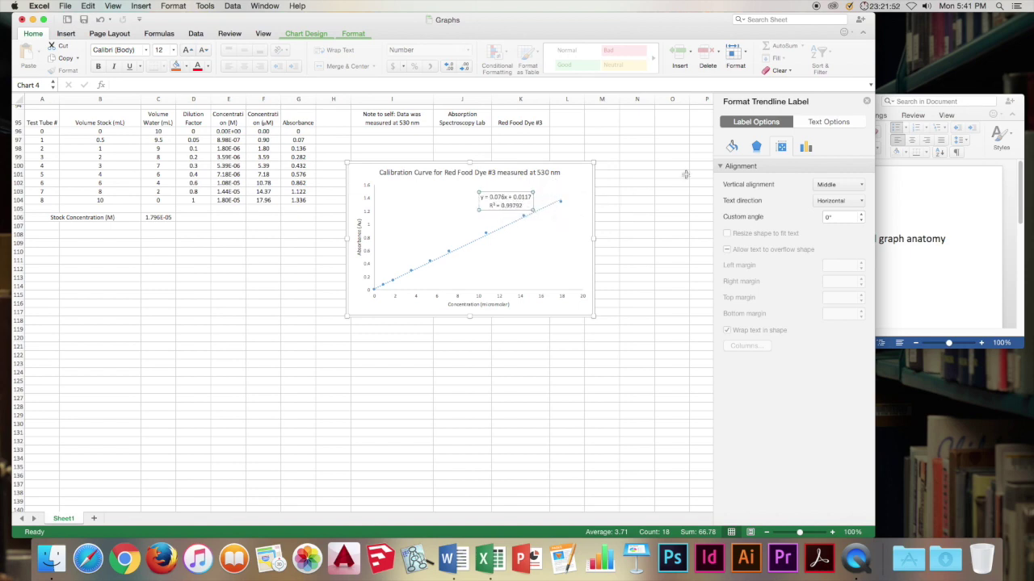
pyautogui.click(867, 101)
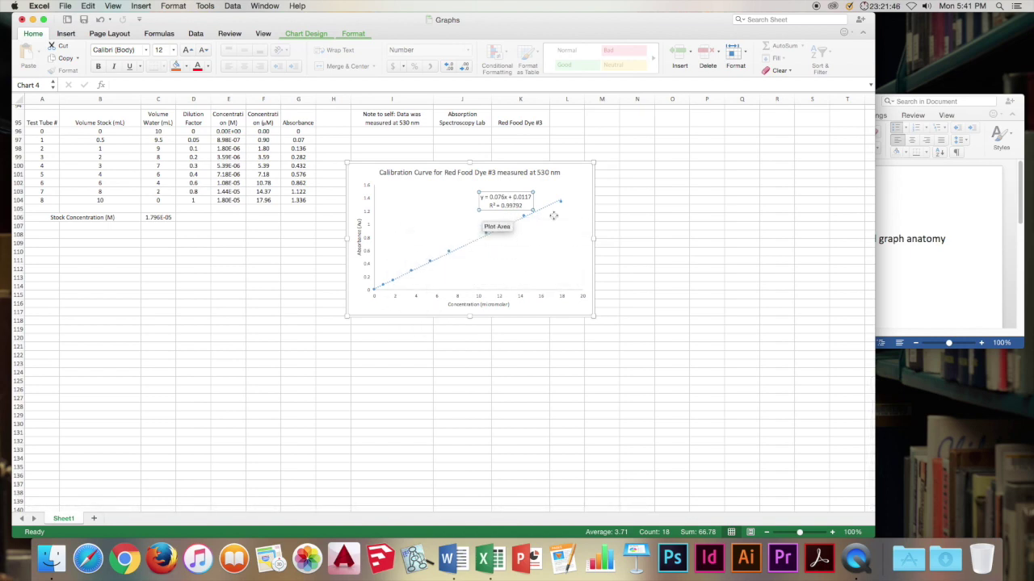
# Enlarge the chart title's font to 18 pt and resize the whole chart slightly larger.
pyautogui.click(401, 175)
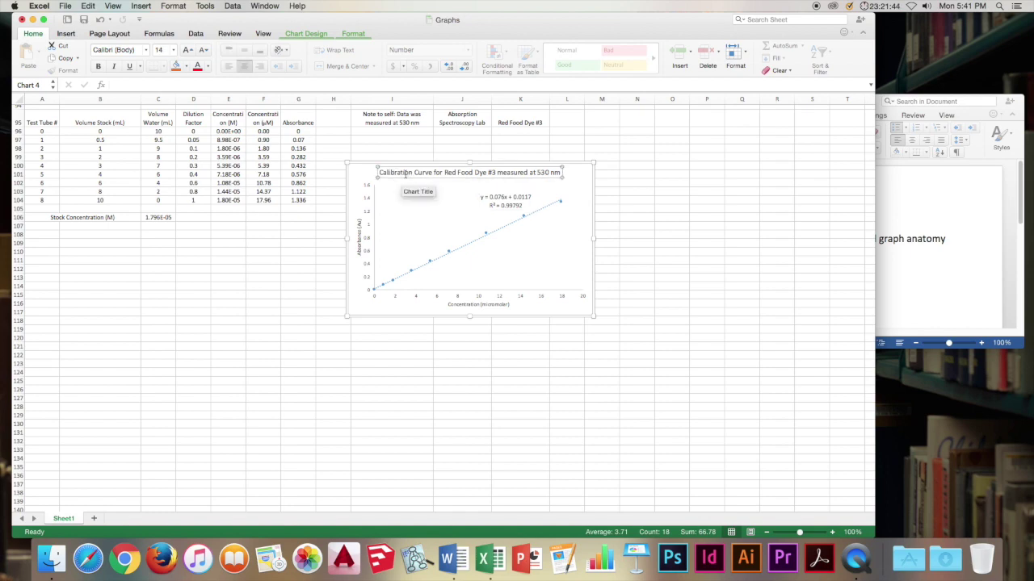
pyautogui.click(186, 49)
pyautogui.click(187, 49)
pyautogui.click(186, 49)
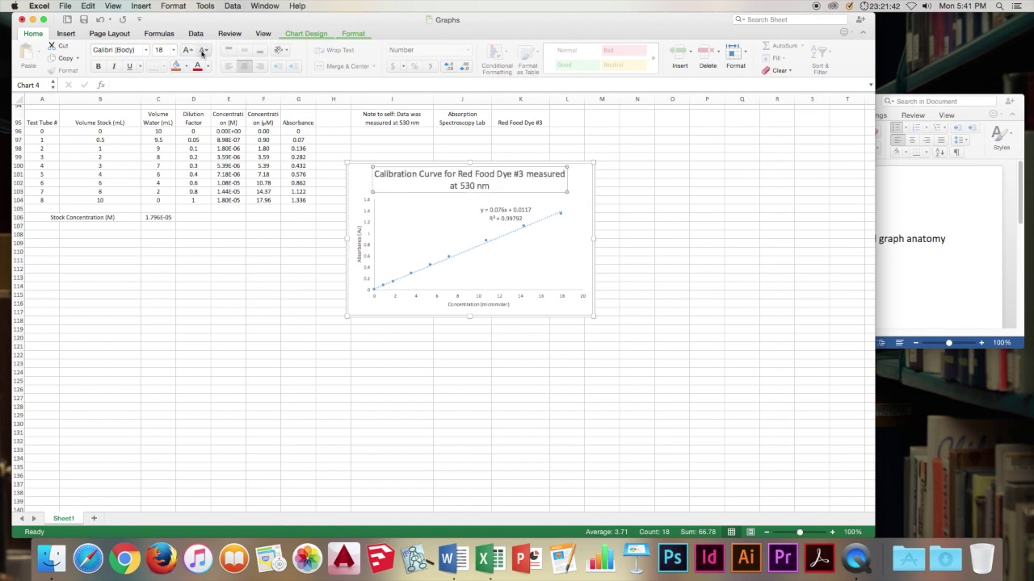
pyautogui.moveTo(592, 314); pyautogui.dragTo(604, 338)
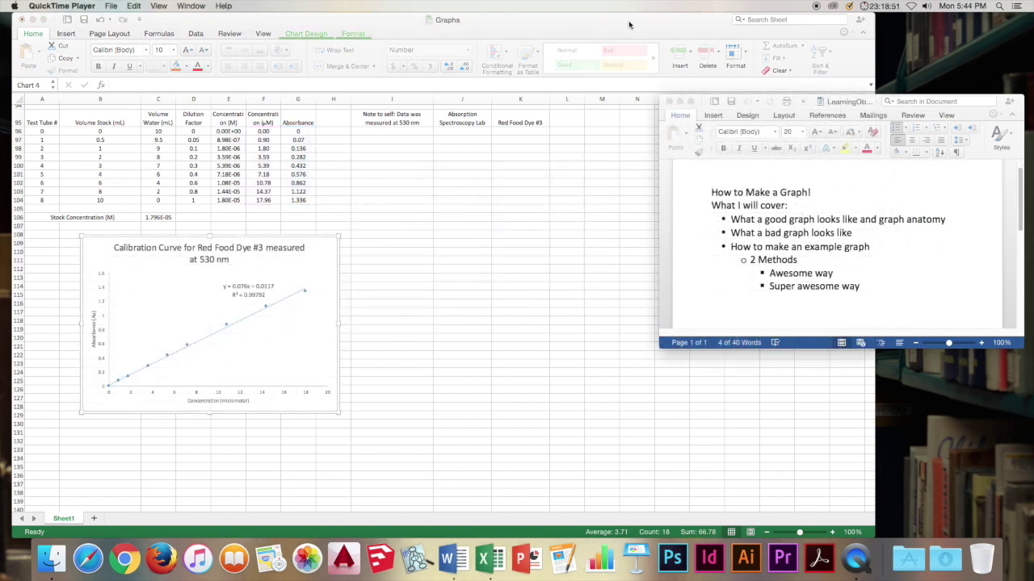
# Insert a recommended Scatter with Straight Lines and Markers chart from F96:G104 and place it to the right of the first chart.
pyautogui.click(631, 27)
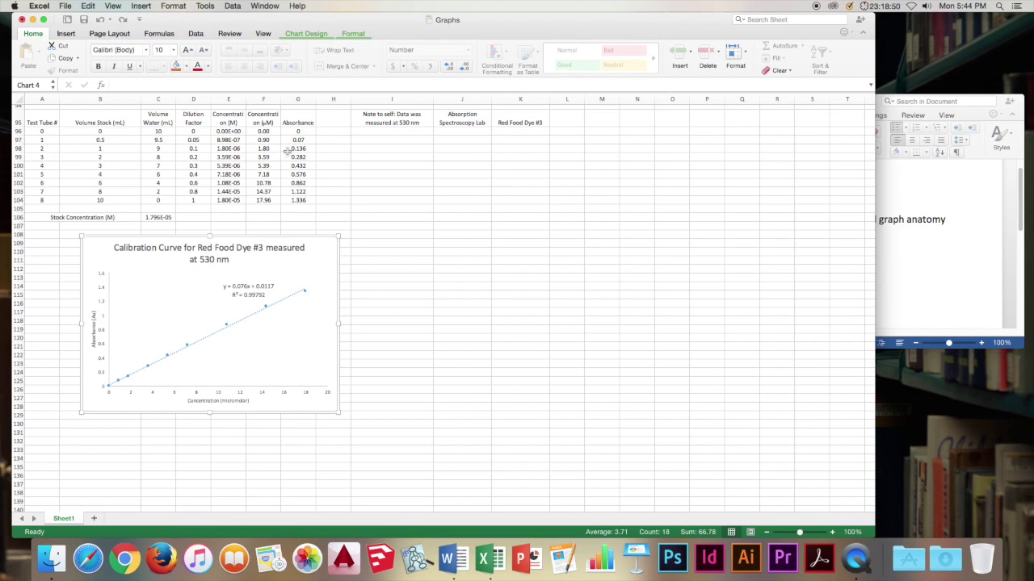
pyautogui.moveTo(252, 129); pyautogui.dragTo(307, 202)
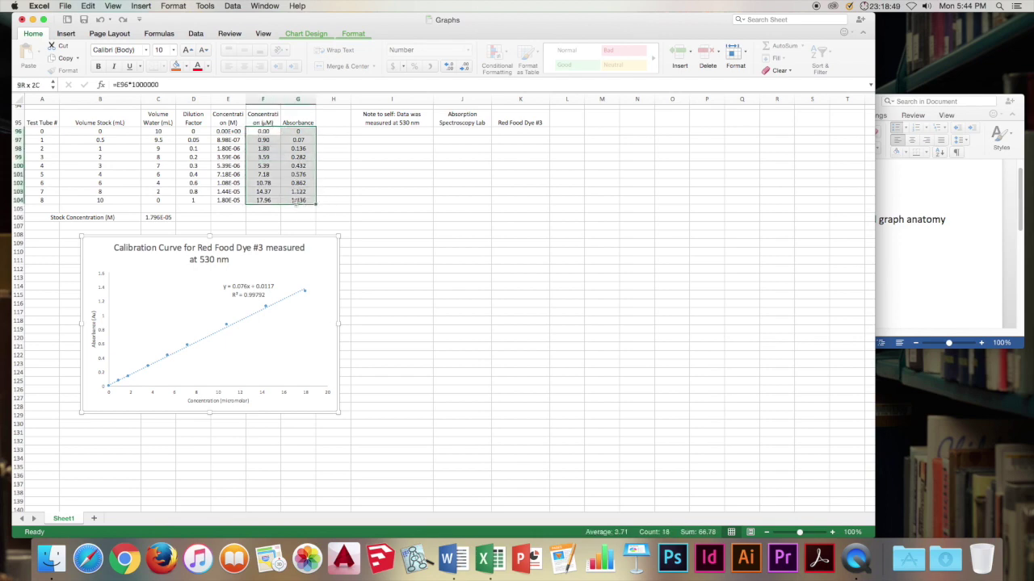
pyautogui.click(65, 33)
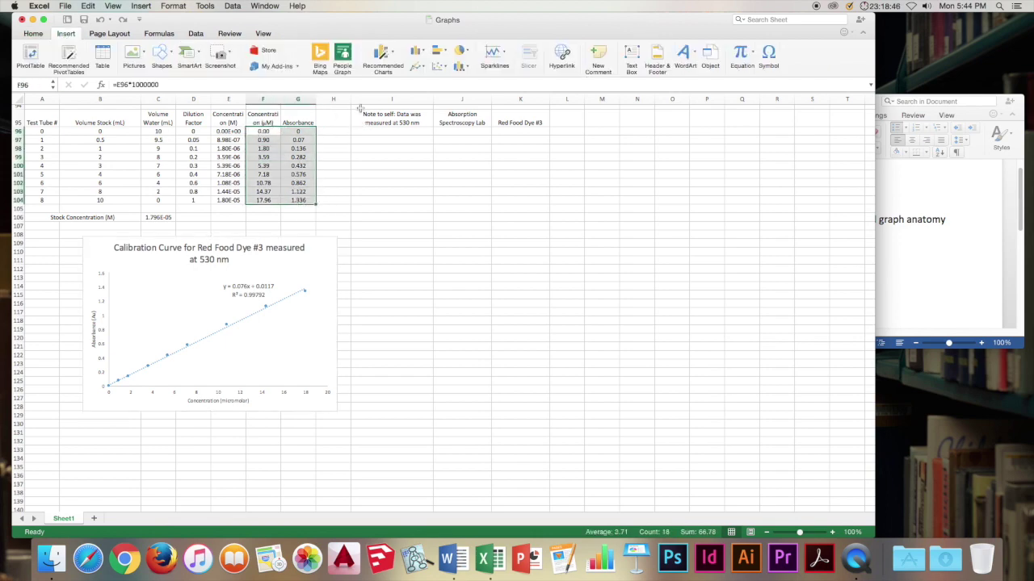
pyautogui.click(395, 52)
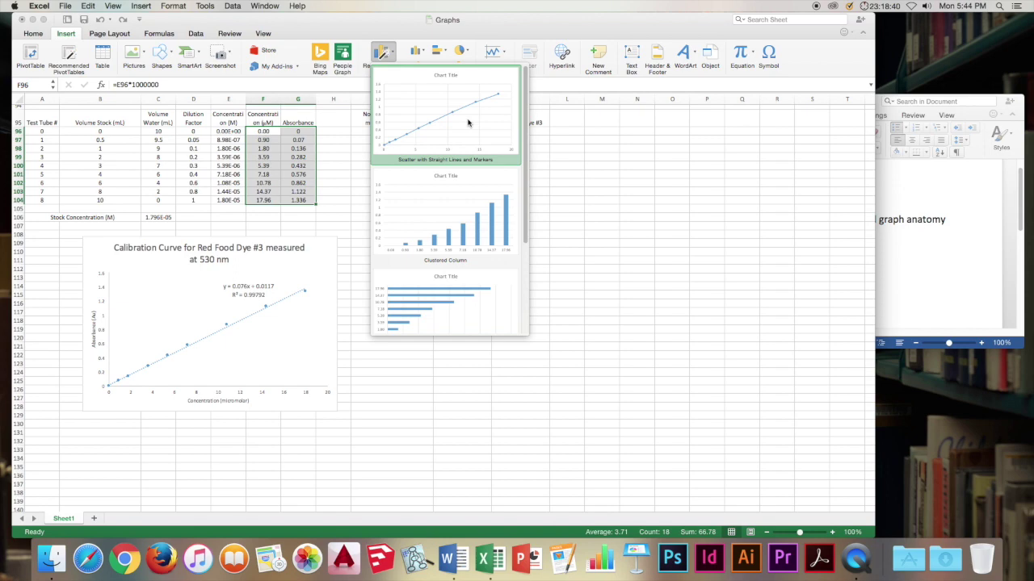
pyautogui.scroll(-3, 470, 132)
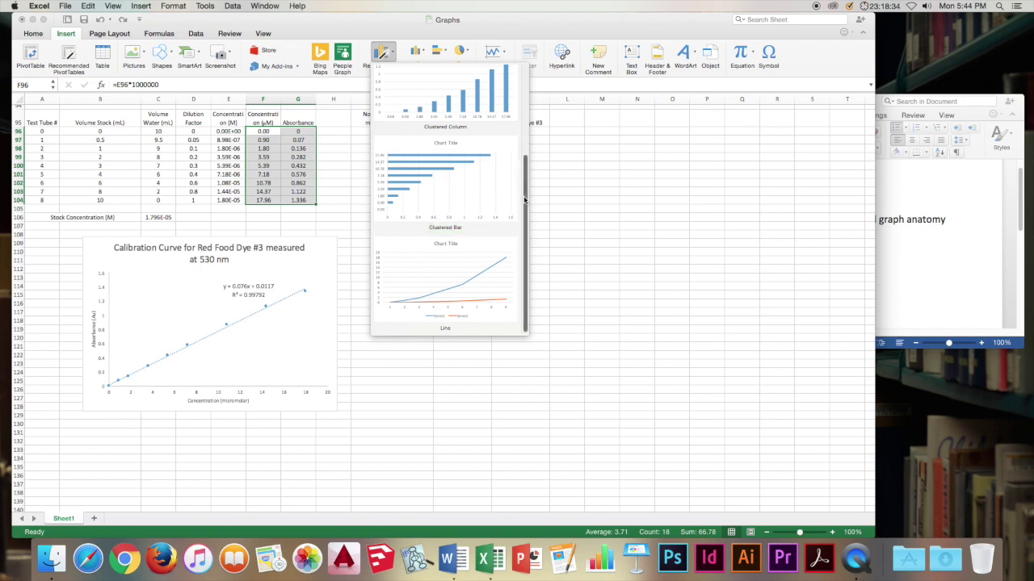
pyautogui.scroll(5, 527, 200)
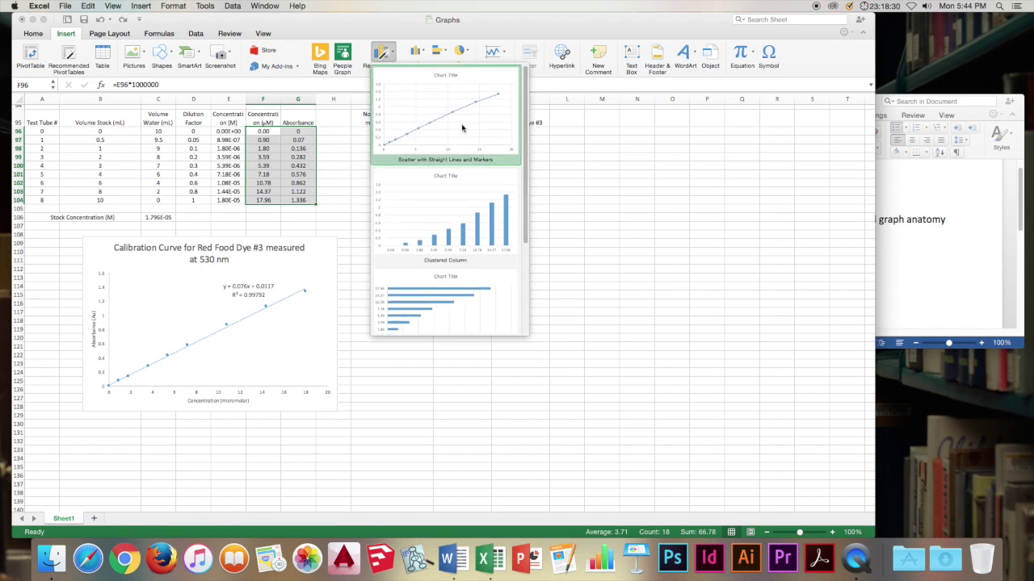
pyautogui.click(467, 123)
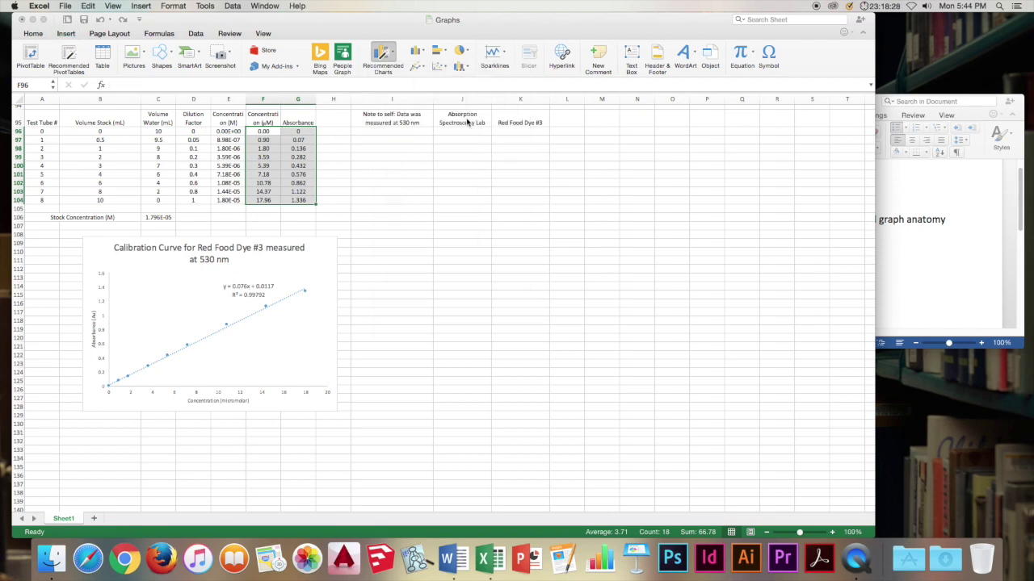
pyautogui.moveTo(555, 248); pyautogui.dragTo(595, 197)
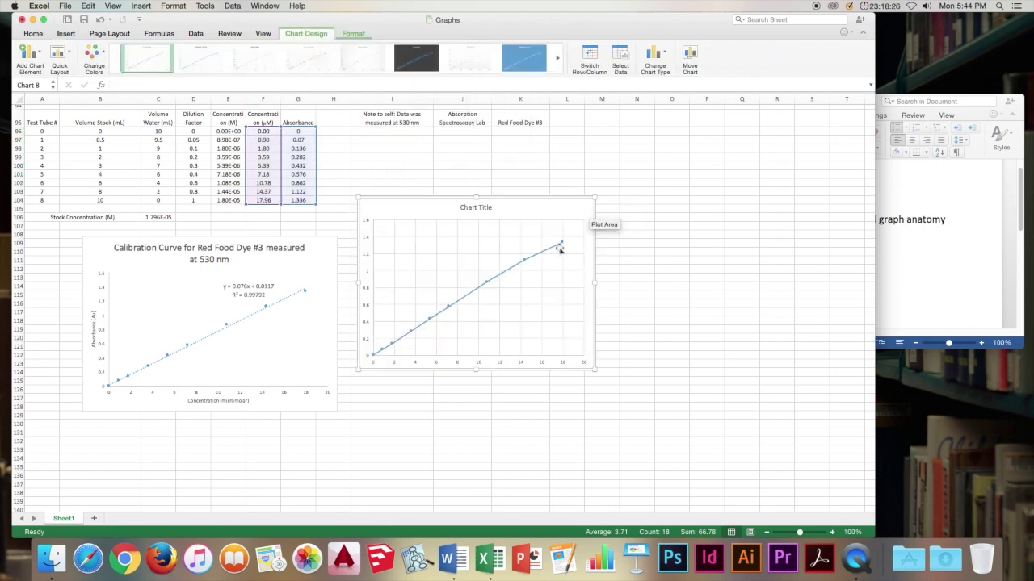
# Hide the new chart's vertical and horizontal major gridlines by setting both to No line.
pyautogui.rightClick(459, 240)
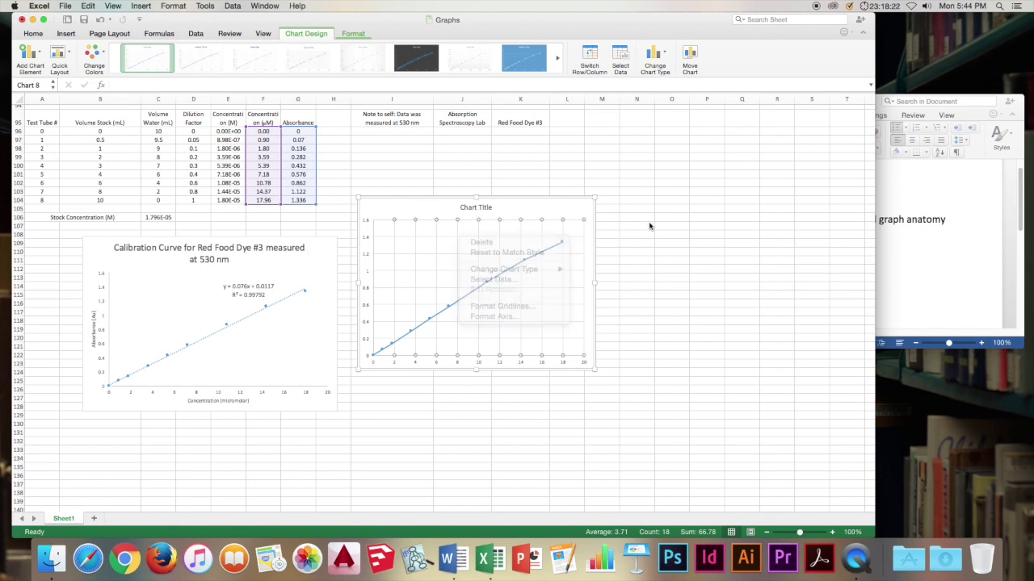
pyautogui.click(726, 161)
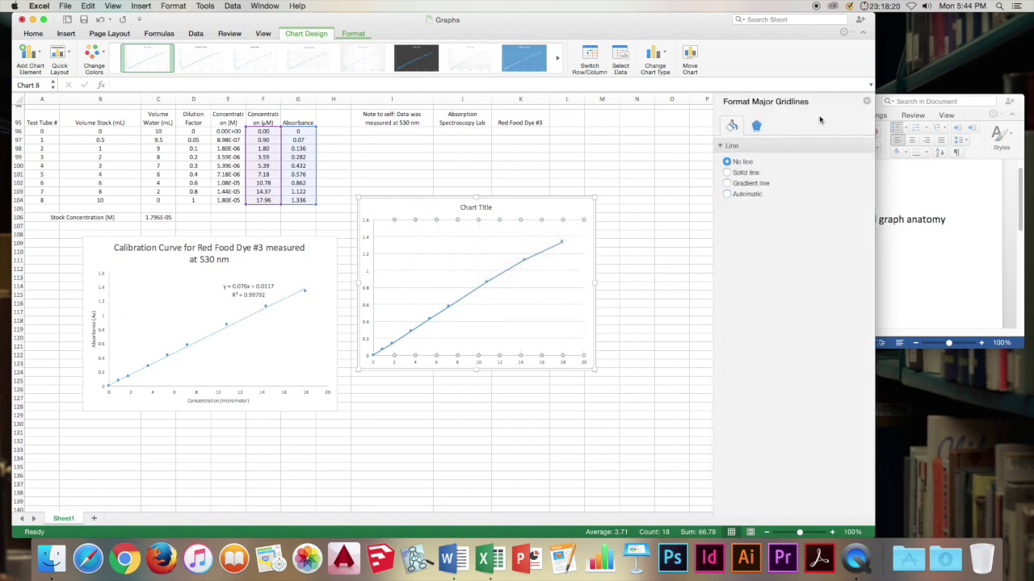
pyautogui.click(867, 101)
pyautogui.rightClick(466, 237)
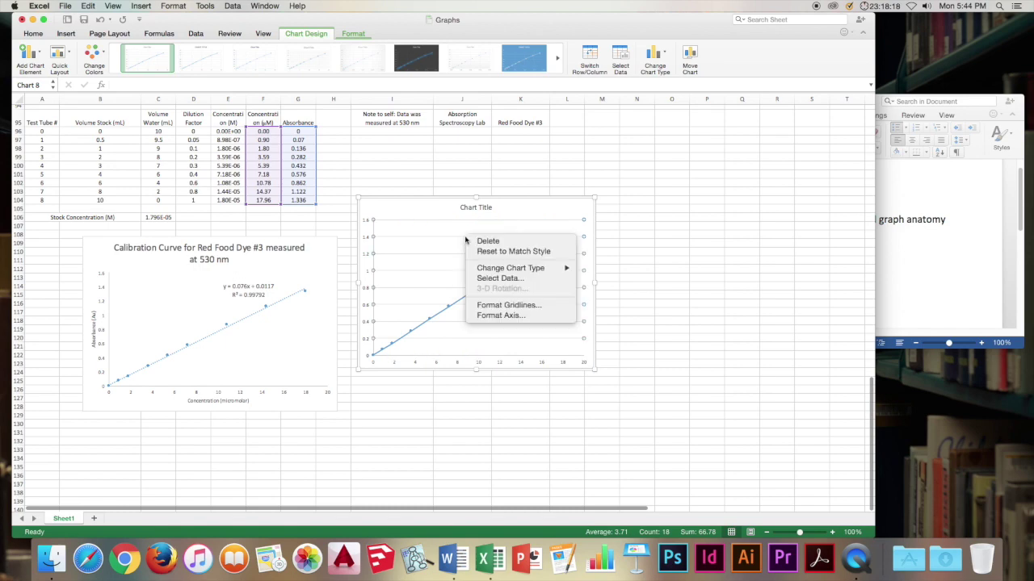
pyautogui.click(503, 304)
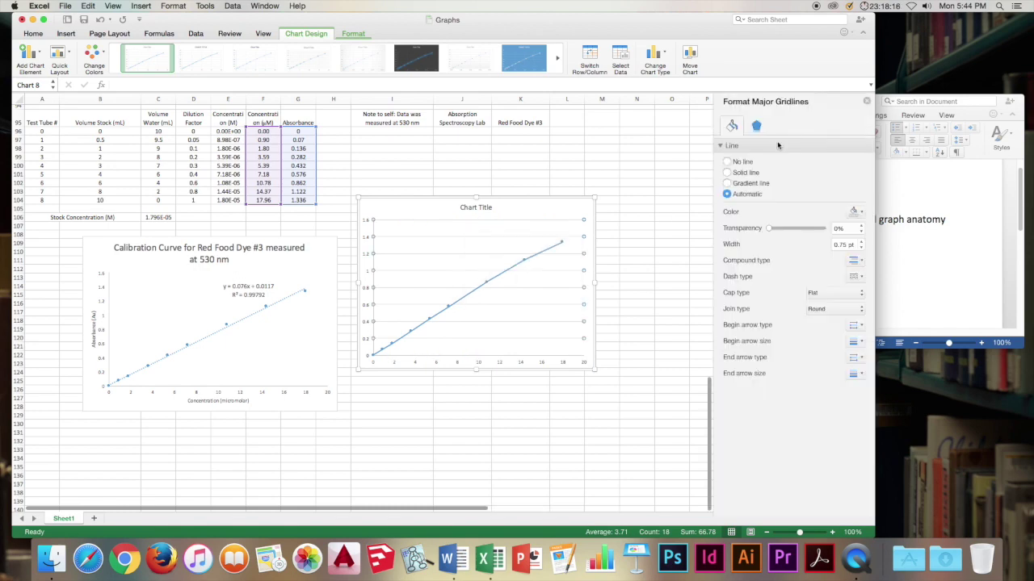
pyautogui.click(734, 162)
pyautogui.click(866, 102)
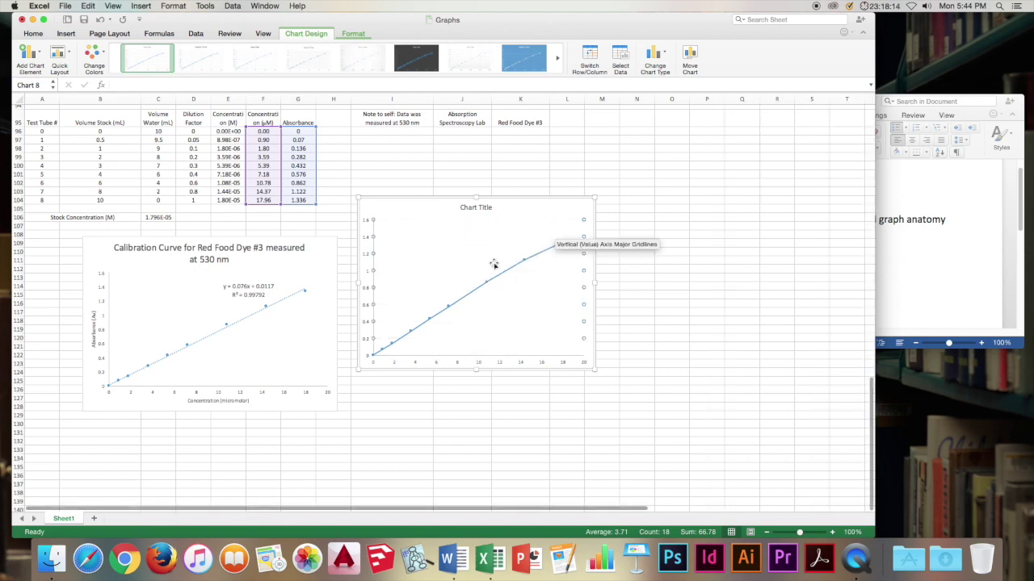
# Change the new chart's type to an X Y Scatter with markers only.
pyautogui.rightClick(504, 277)
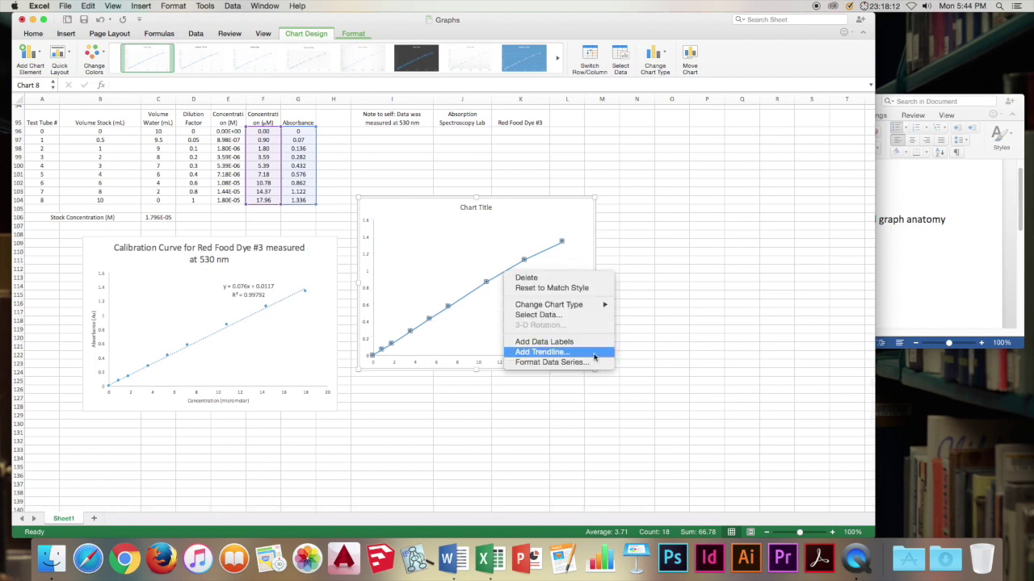
pyautogui.moveTo(552, 307)
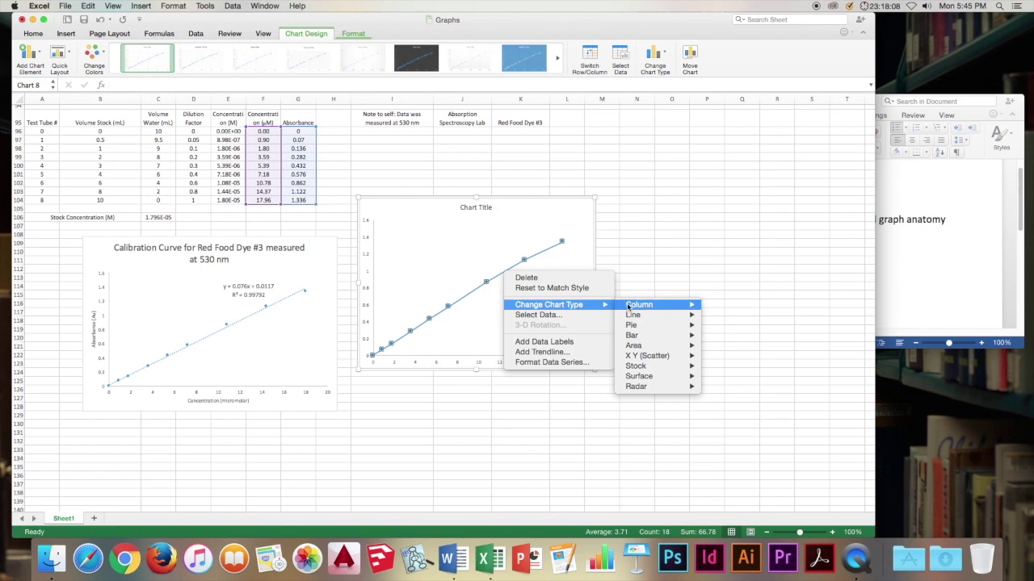
pyautogui.moveTo(652, 358)
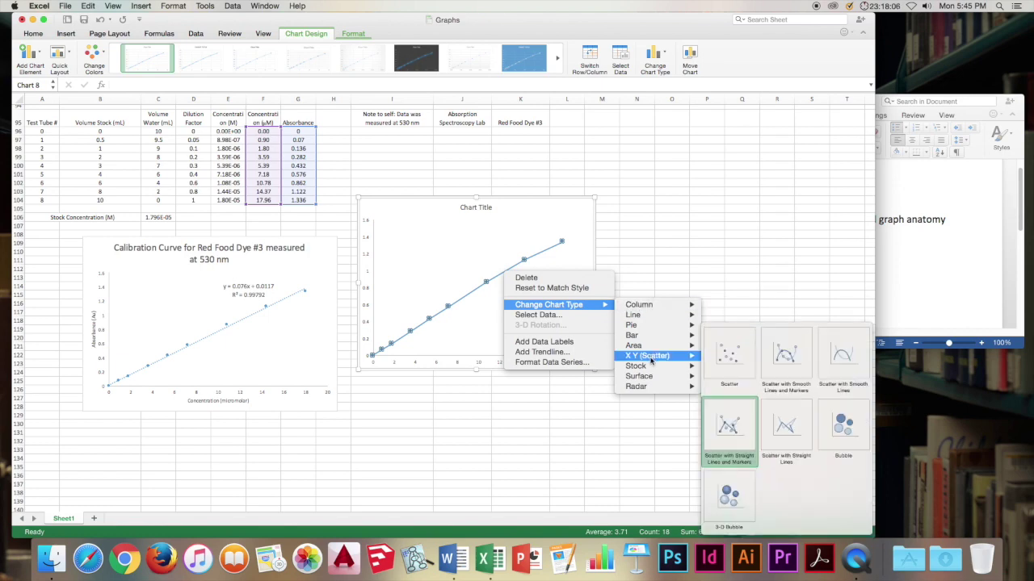
pyautogui.click(728, 356)
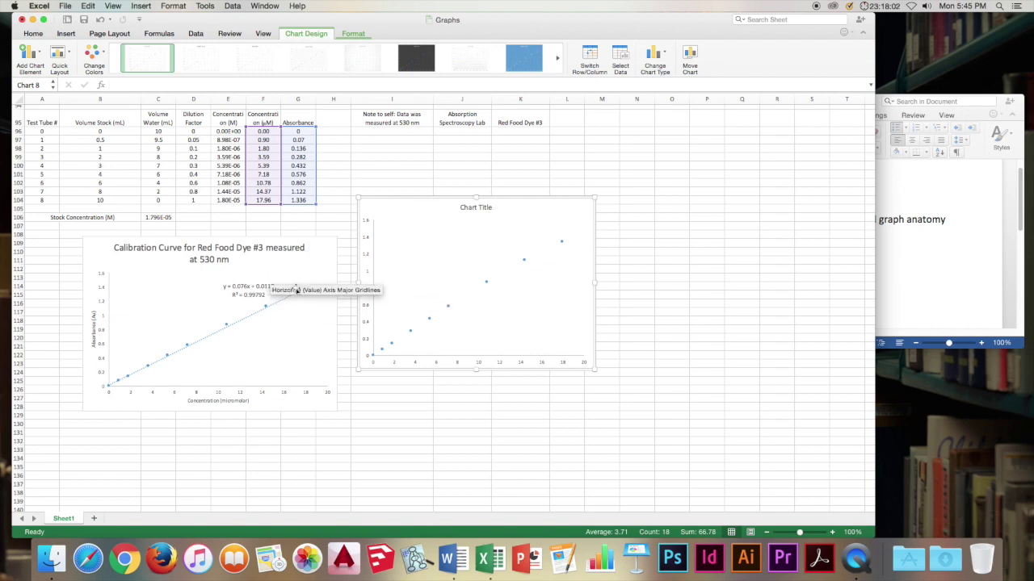
# Add a linear trendline to the new chart's data series and display its equation and R-squared value on the chart.
pyautogui.rightClick(449, 310)
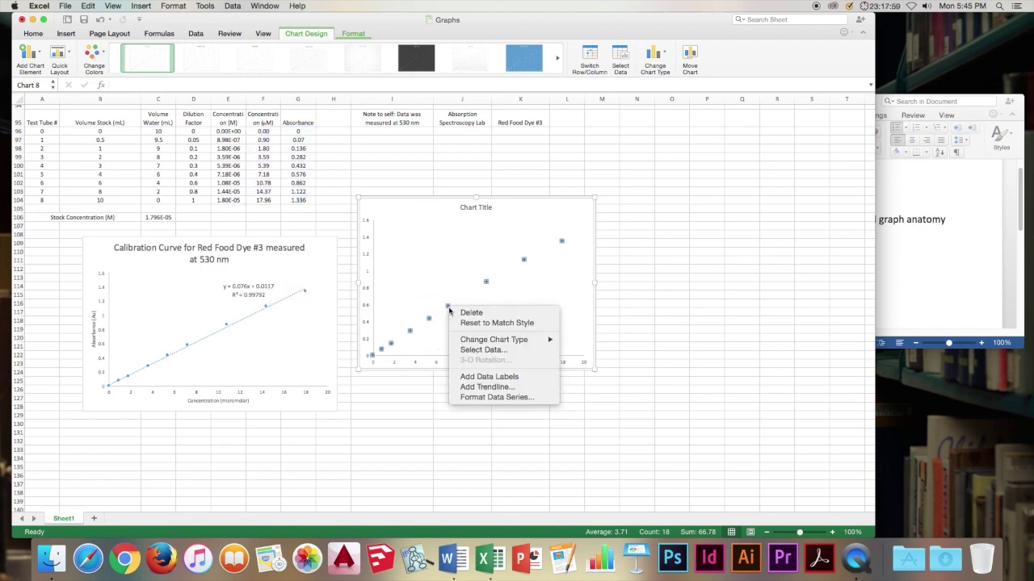
pyautogui.click(488, 387)
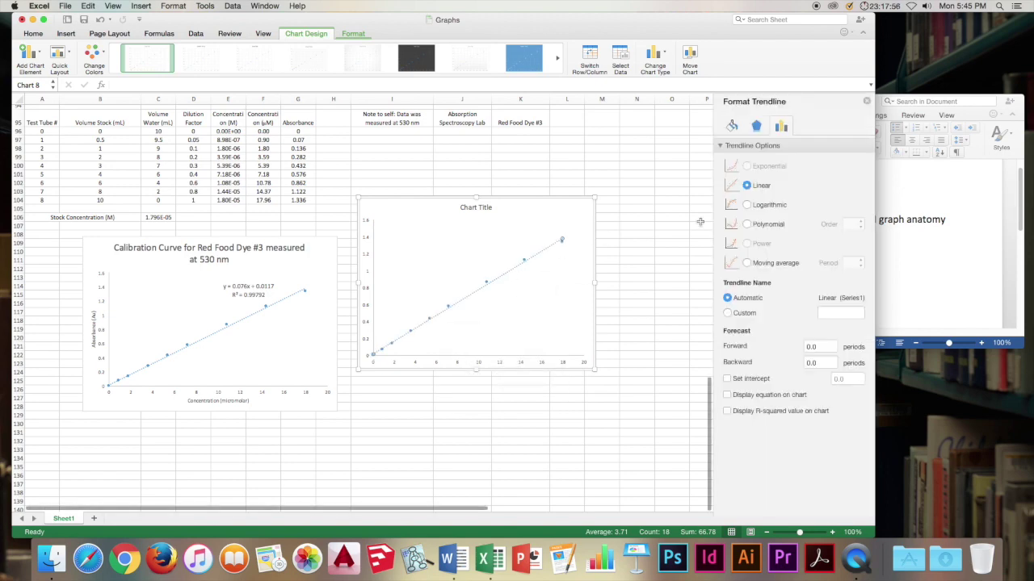
pyautogui.click(728, 395)
pyautogui.click(727, 412)
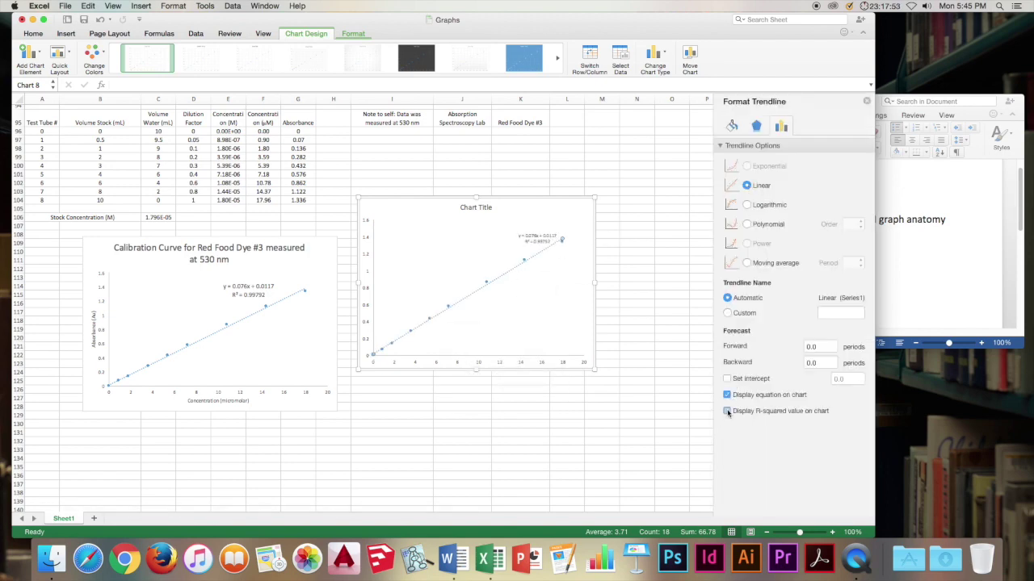
pyautogui.click(867, 102)
# Enlarge the new chart's trendline equation label to 11 pt and move it left, clear of the trendline.
pyautogui.click(535, 238)
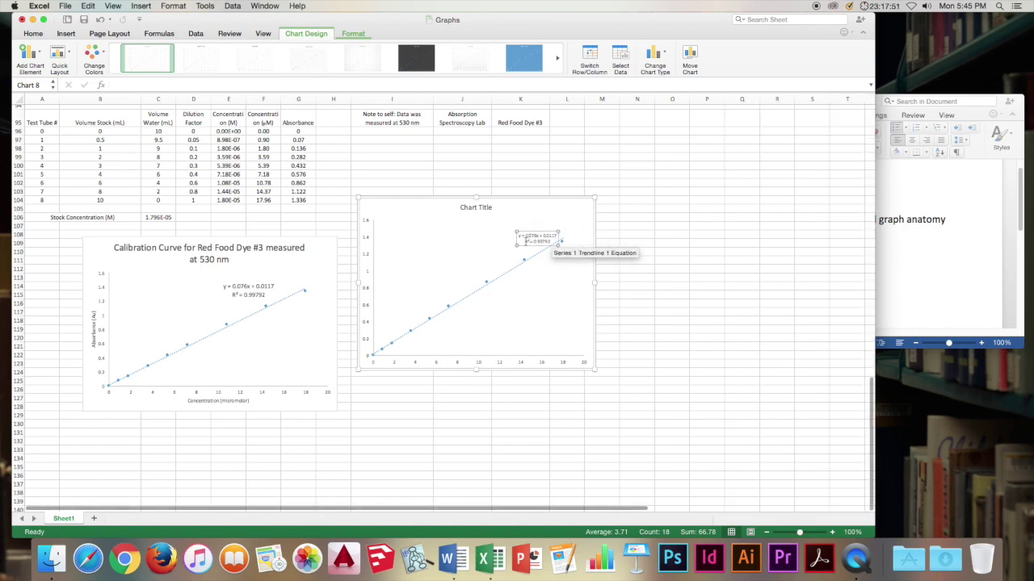
pyautogui.click(39, 34)
pyautogui.click(188, 50)
pyautogui.click(187, 50)
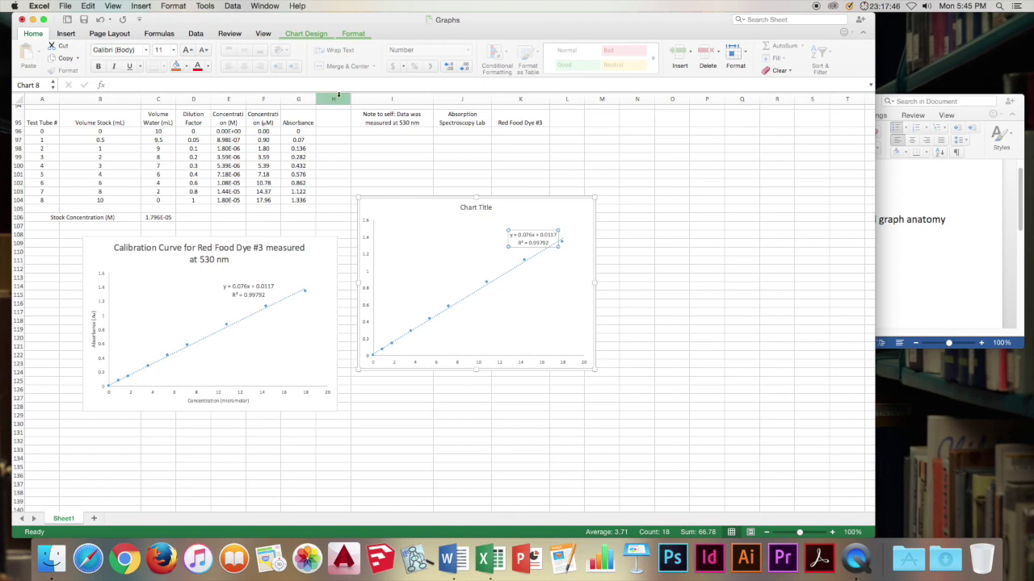
pyautogui.moveTo(523, 239); pyautogui.dragTo(491, 242)
# Title the new chart "Calibration Curve for Red Food Dye #3 measured at 530 nm" and widen the chart to about column N.
pyautogui.click(478, 207)
pyautogui.doubleClick(478, 207)
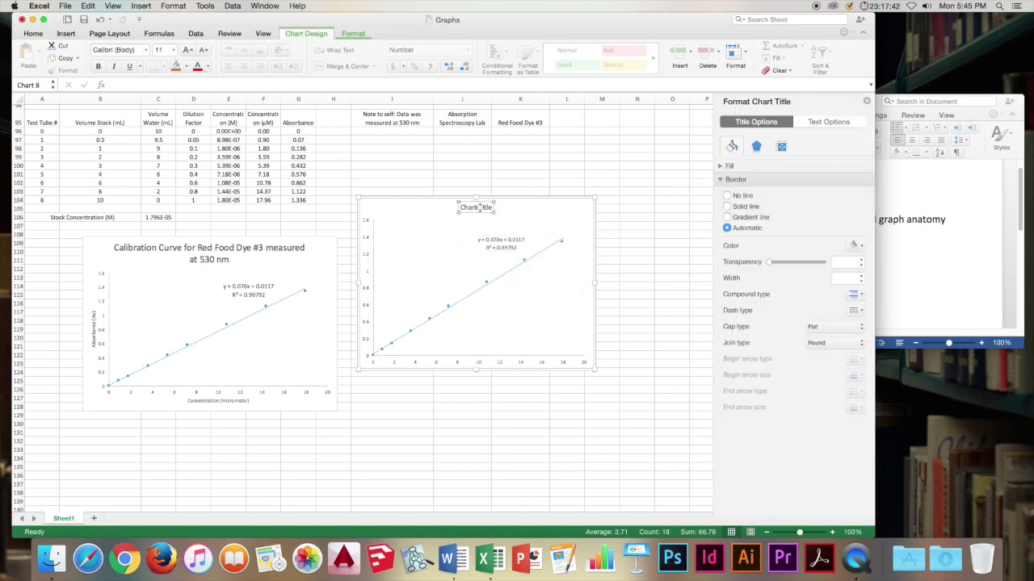
pyautogui.moveTo(493, 208); pyautogui.dragTo(430, 207)
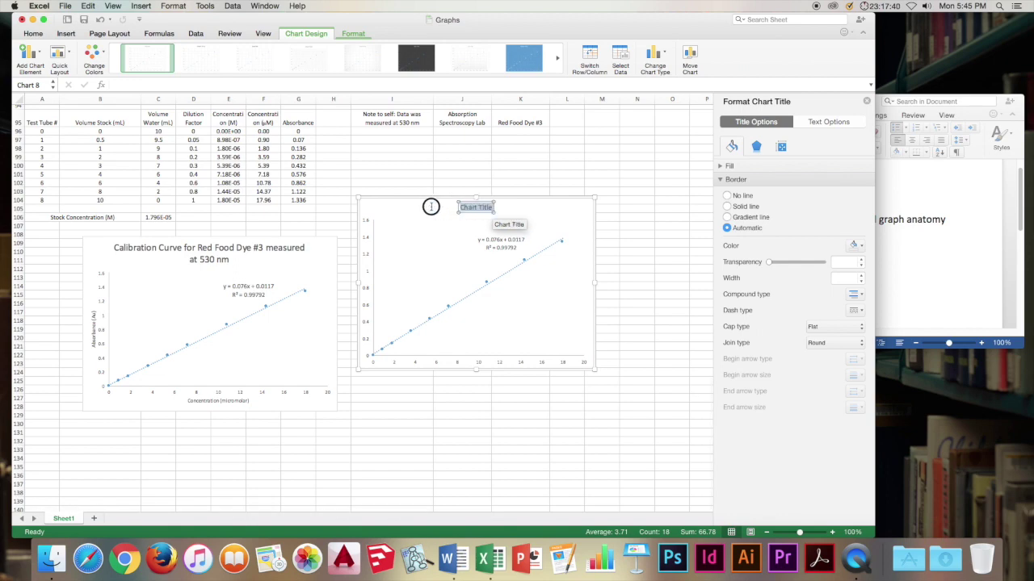
pyautogui.write('Calibration C')
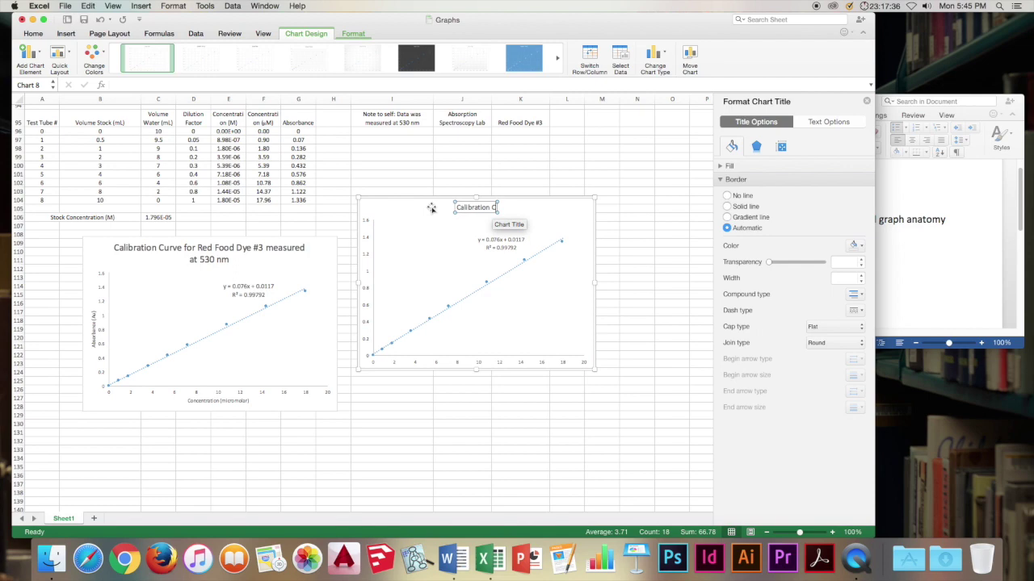
pyautogui.write('urve for Red')
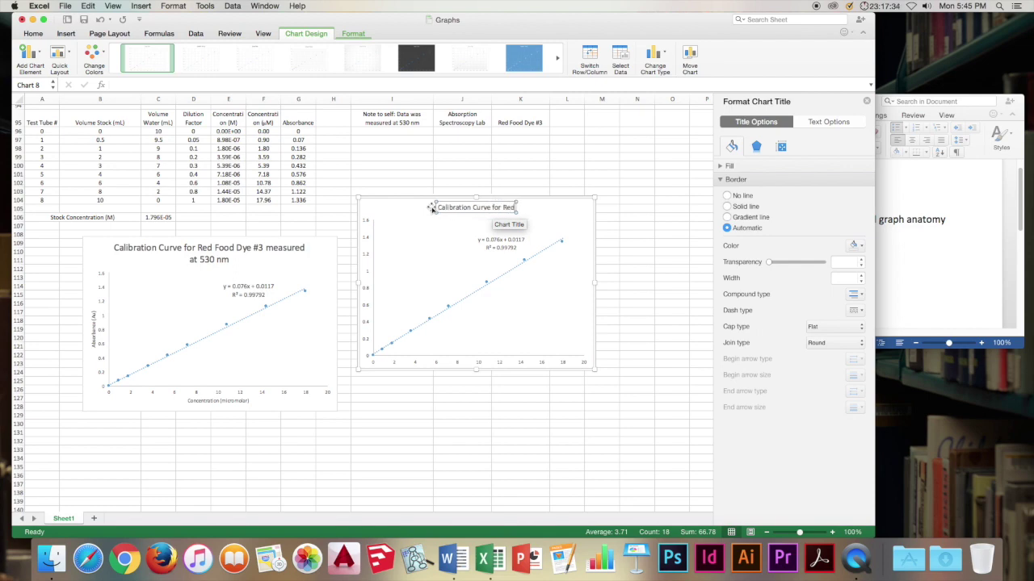
pyautogui.write(' Food Dye #3')
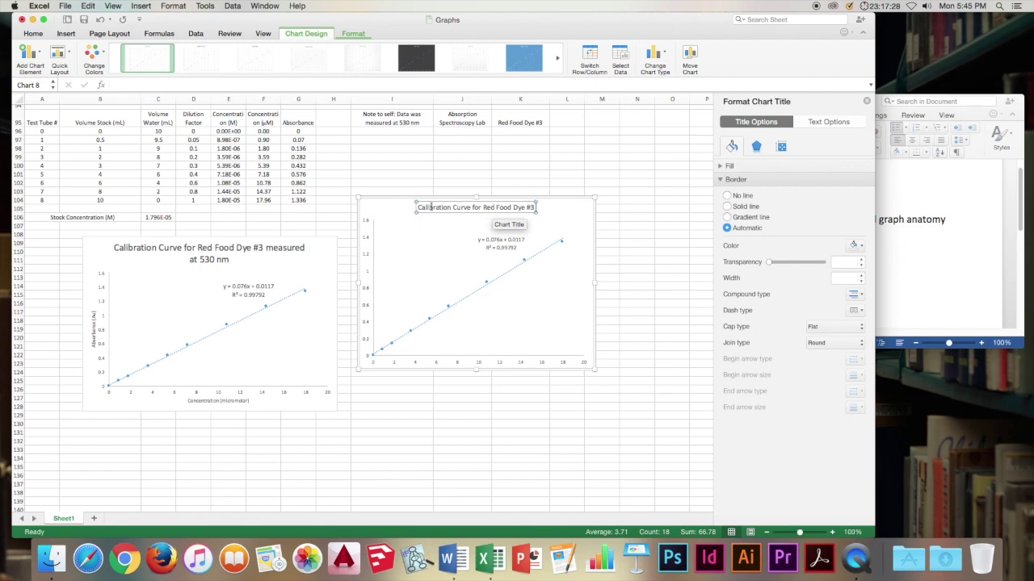
pyautogui.write(' measur')
pyautogui.write('ed')
pyautogui.write(' at')
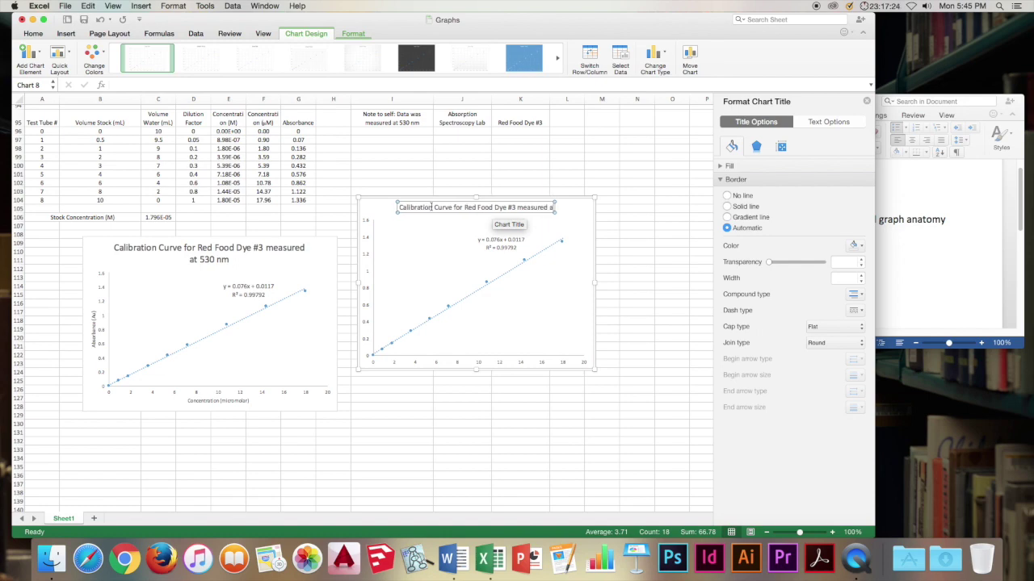
pyautogui.write(' 530')
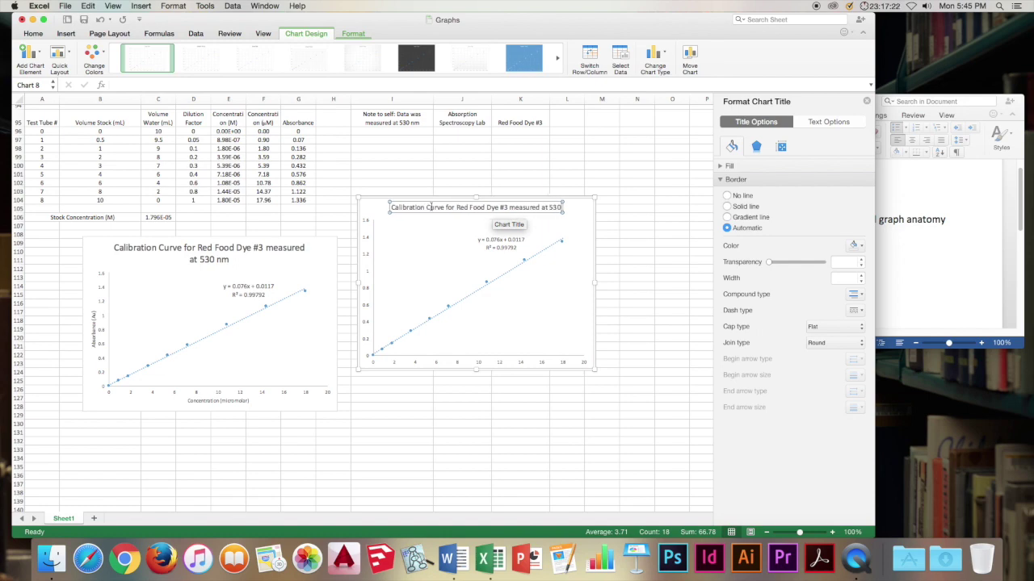
pyautogui.write(' nm')
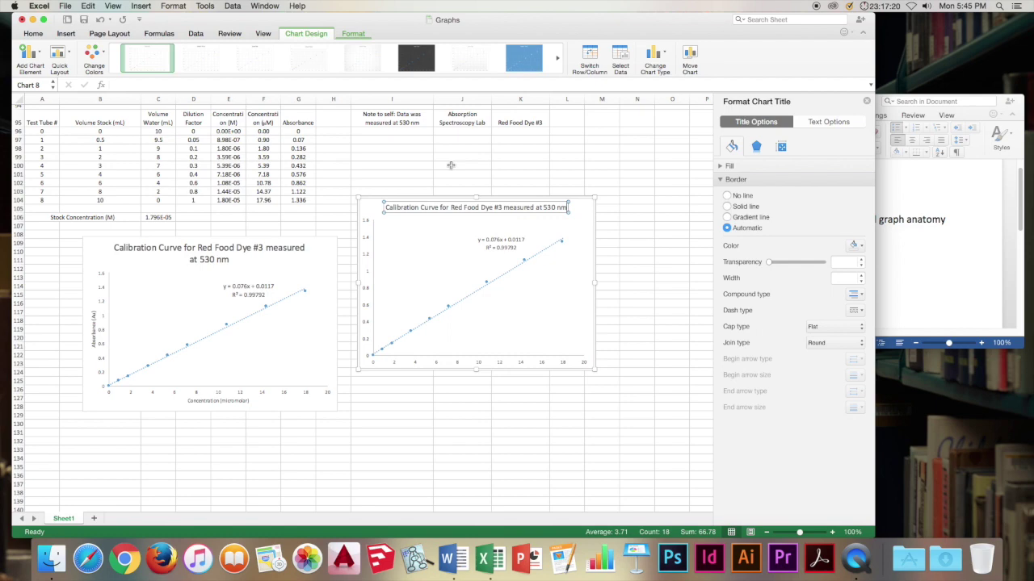
pyautogui.moveTo(594, 199); pyautogui.dragTo(658, 201)
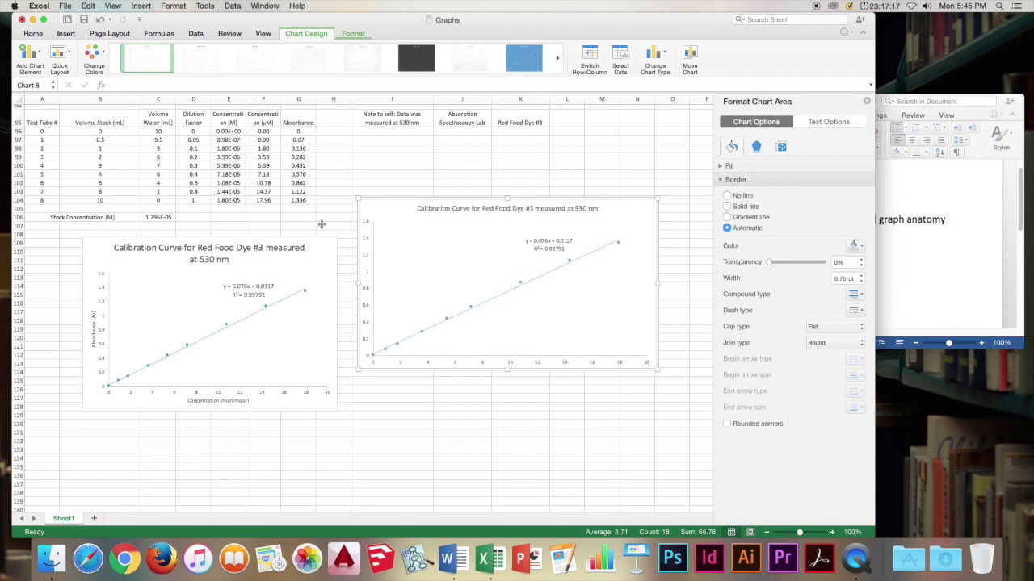
# Add a primary horizontal axis title to the new chart reading "Concentration (micromolar)".
pyautogui.hscroll(1, 210, 202)
pyautogui.click(30, 55)
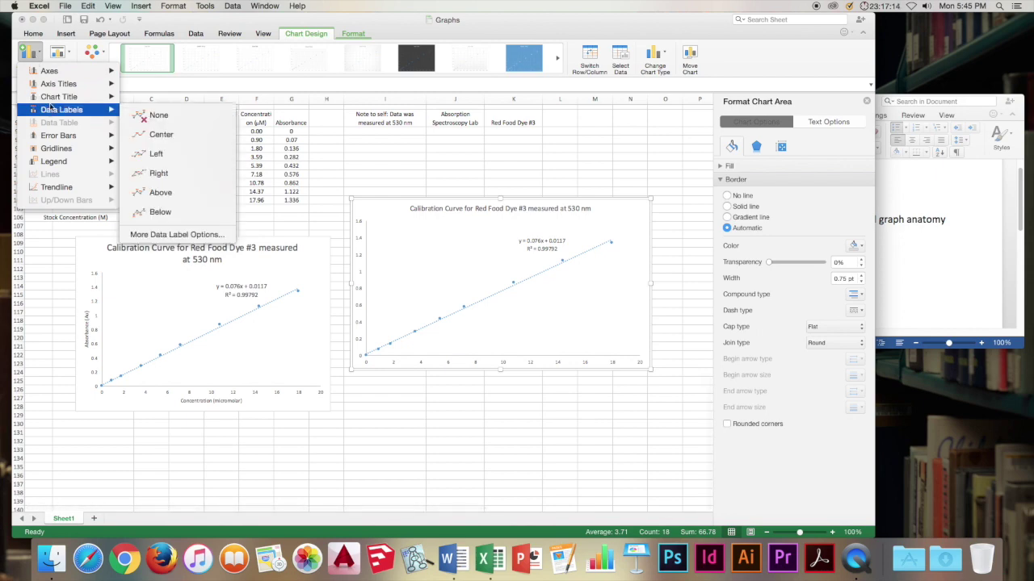
pyautogui.moveTo(55, 84)
pyautogui.click(151, 95)
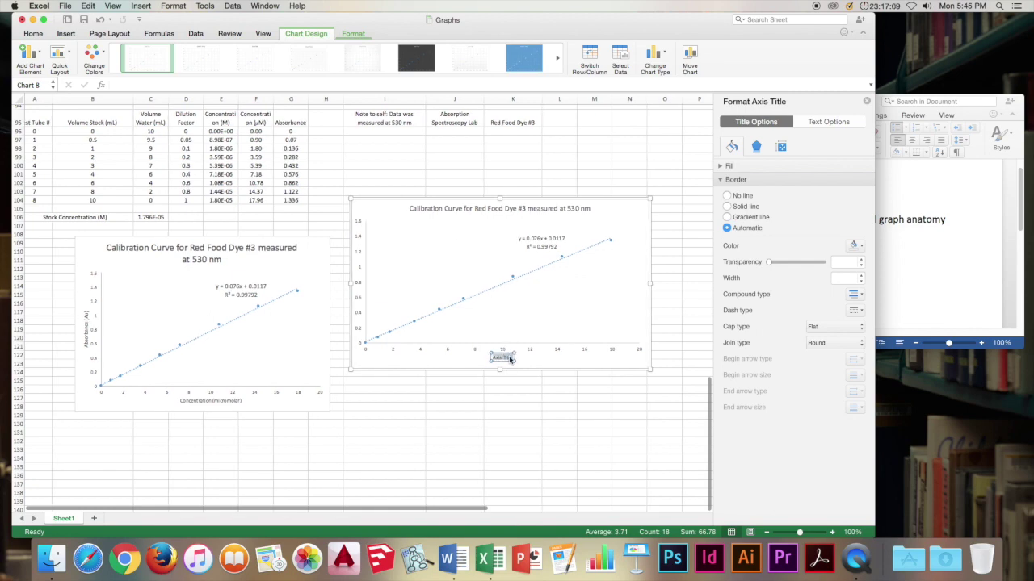
pyautogui.press('BackSpace')
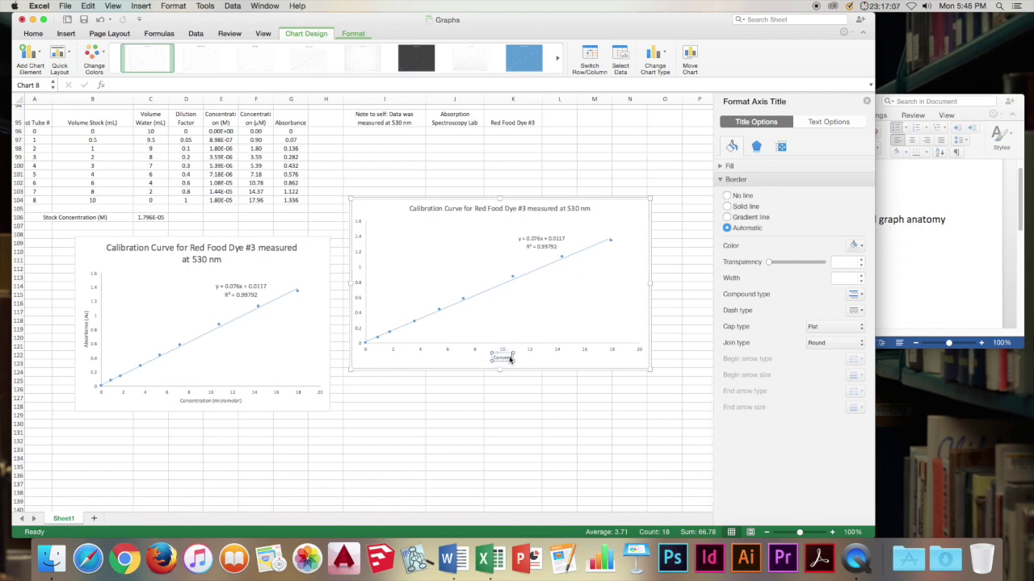
pyautogui.write('Concentration (micromolar)')
pyautogui.click(356, 260)
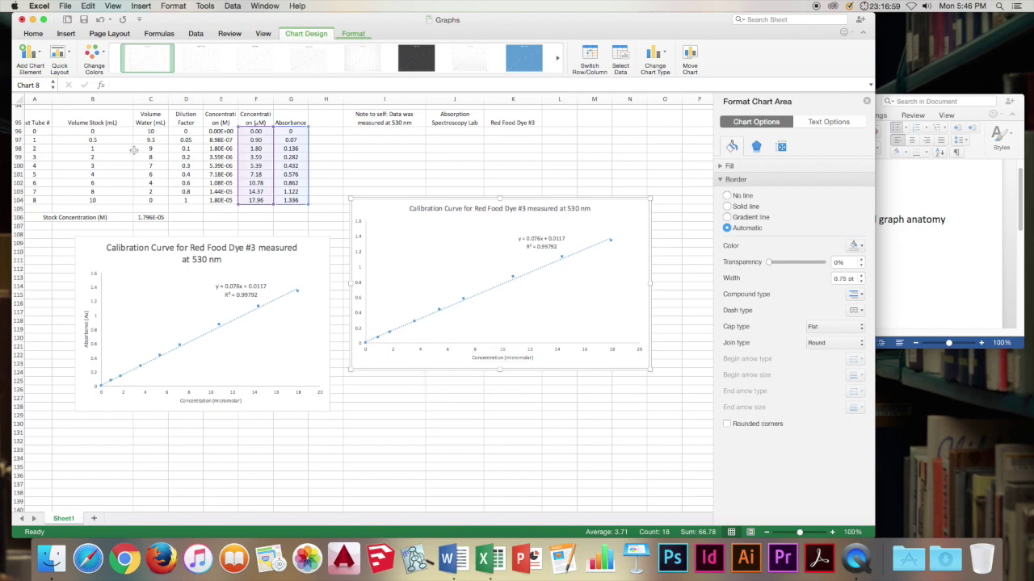
# Add a primary vertical axis title to the new chart reading "Absorbance (Au)".
pyautogui.click(30, 55)
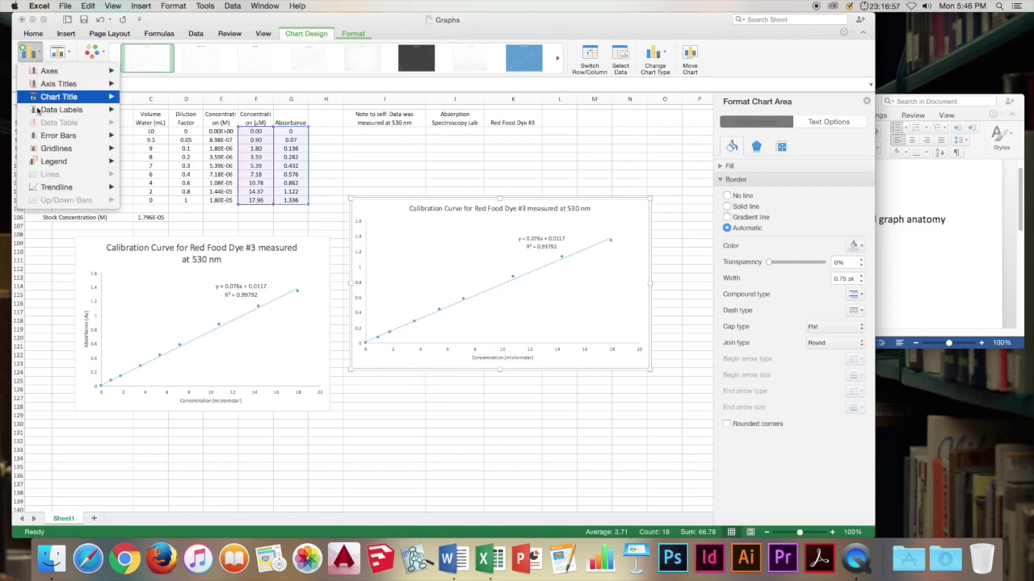
pyautogui.moveTo(54, 96)
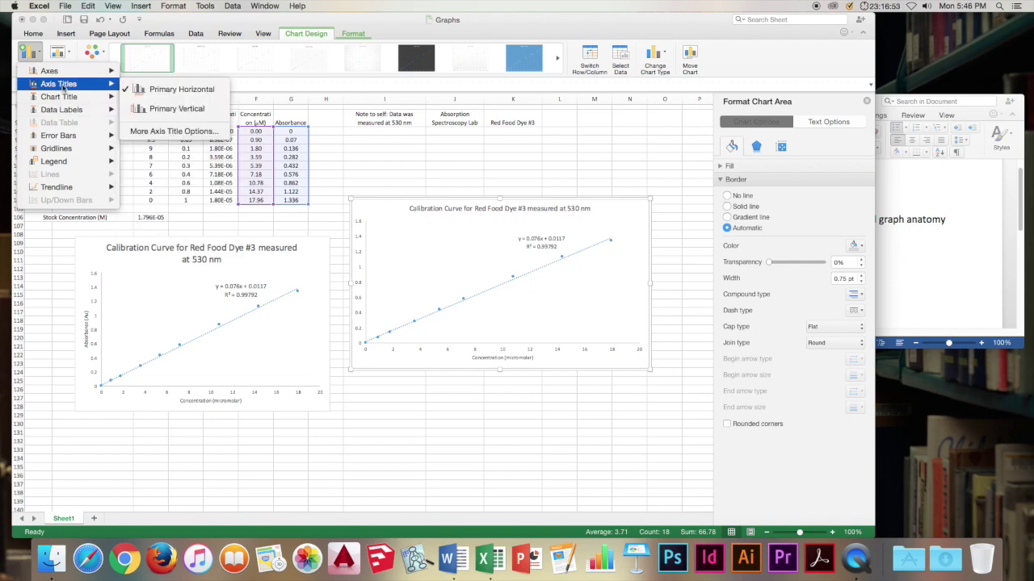
pyautogui.click(173, 108)
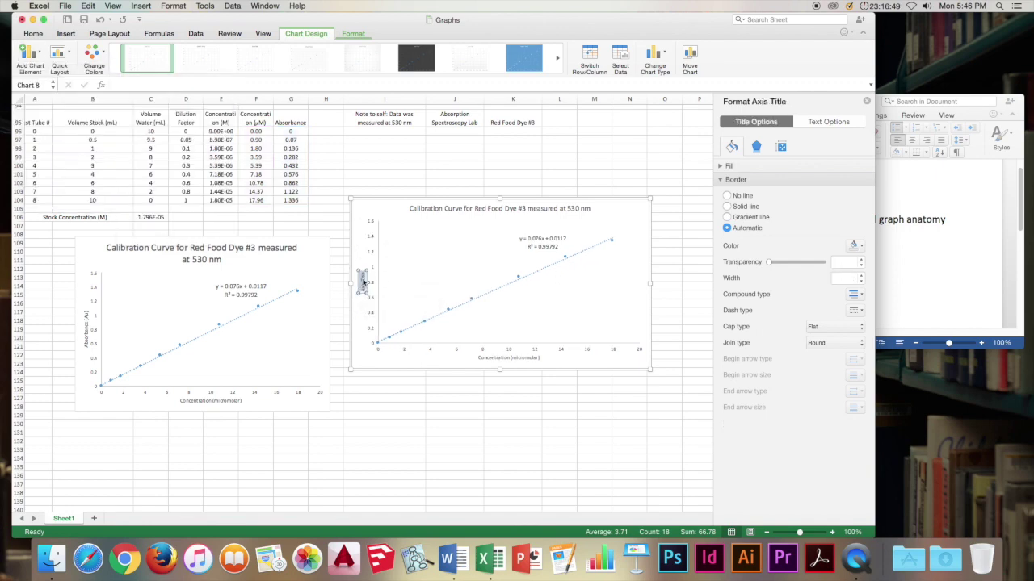
pyautogui.press('BackSpace')
pyautogui.write('Absorbance (A)')
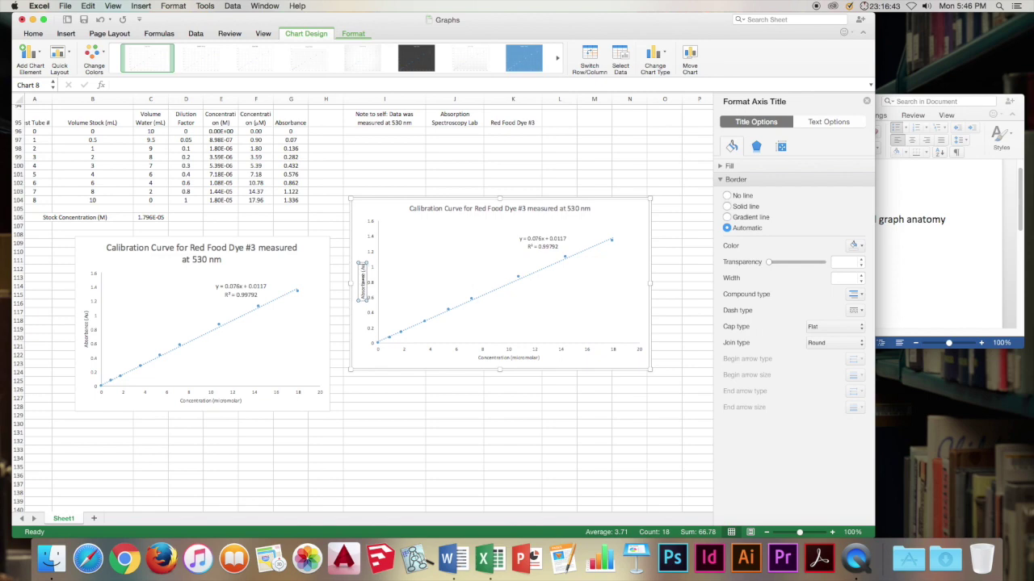